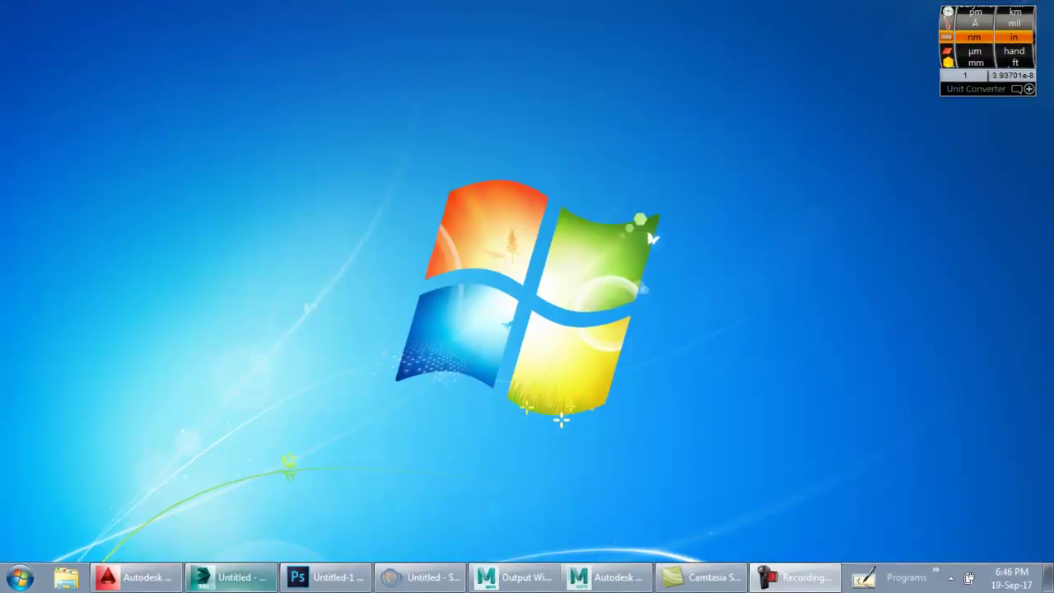
Turn on the AutoCAD grid, then float the Dimension toolbar, dock it on top, and redock it left
left_click(158, 582)
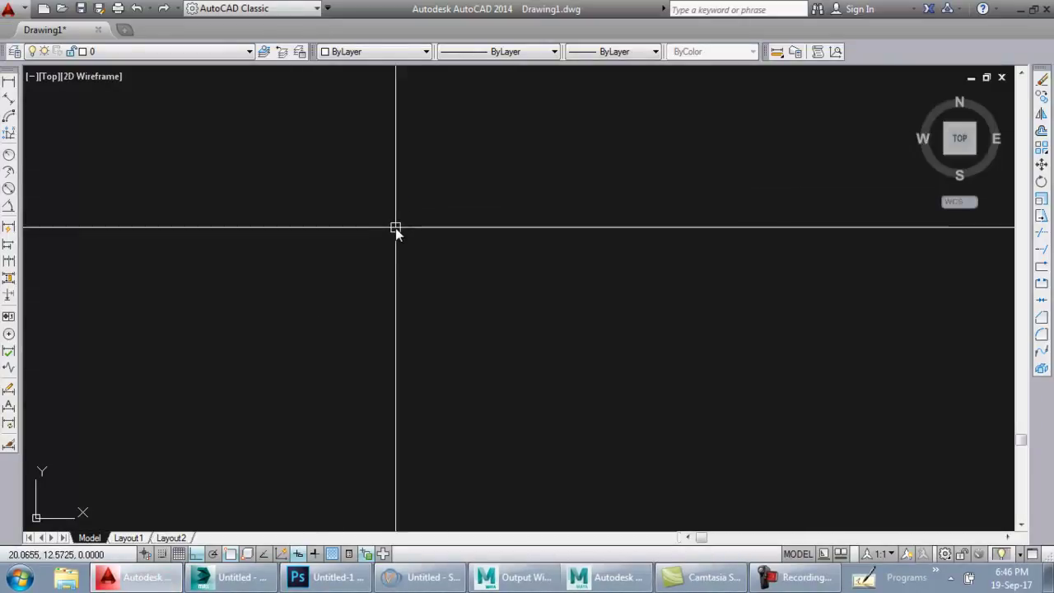
left_click(179, 553)
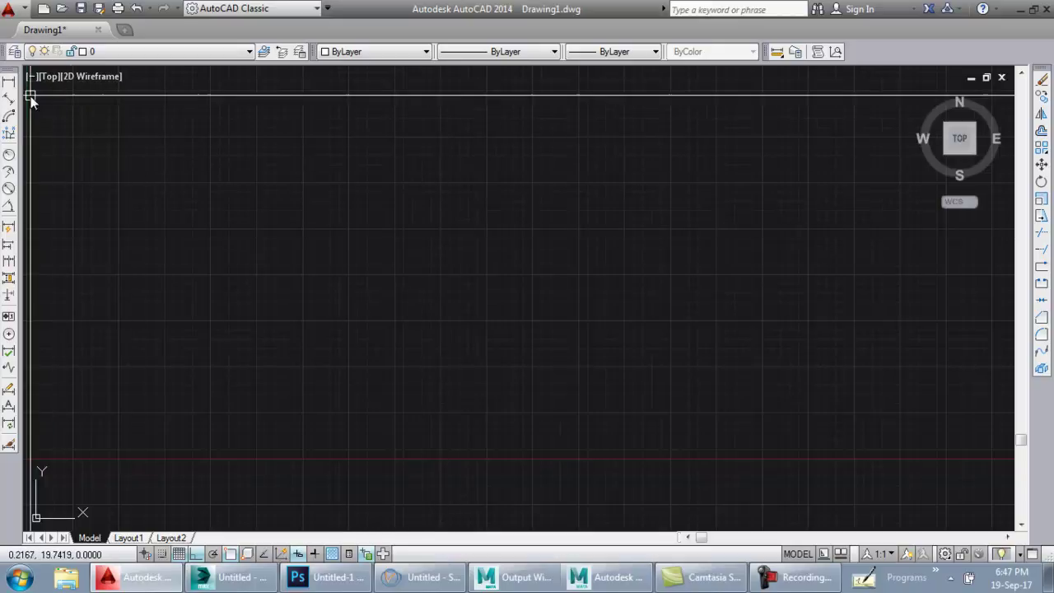
left_click_drag(7, 73, 469, 169)
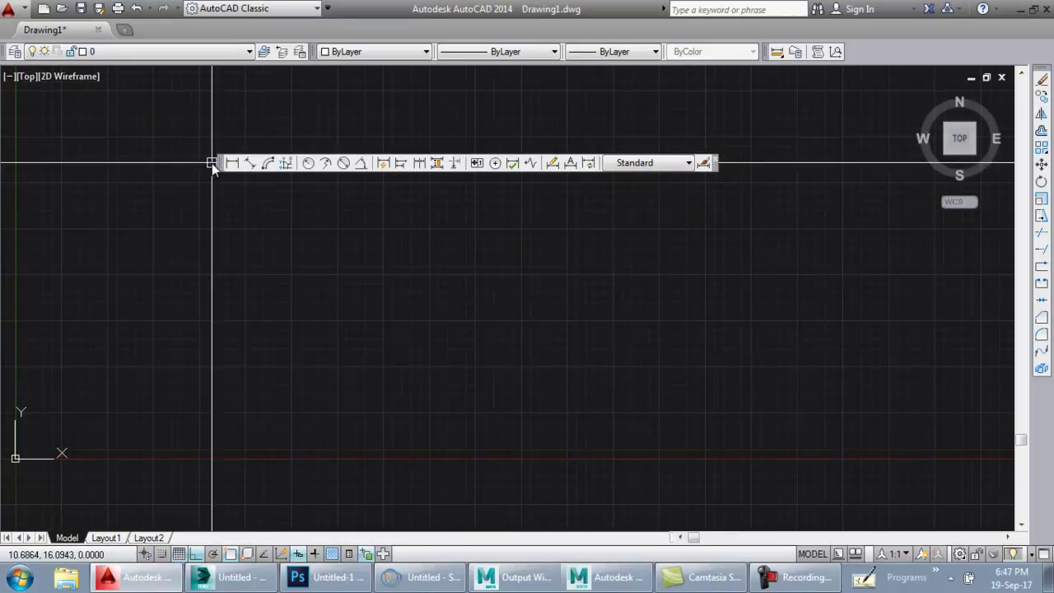
left_click_drag(220, 162, 393, 31)
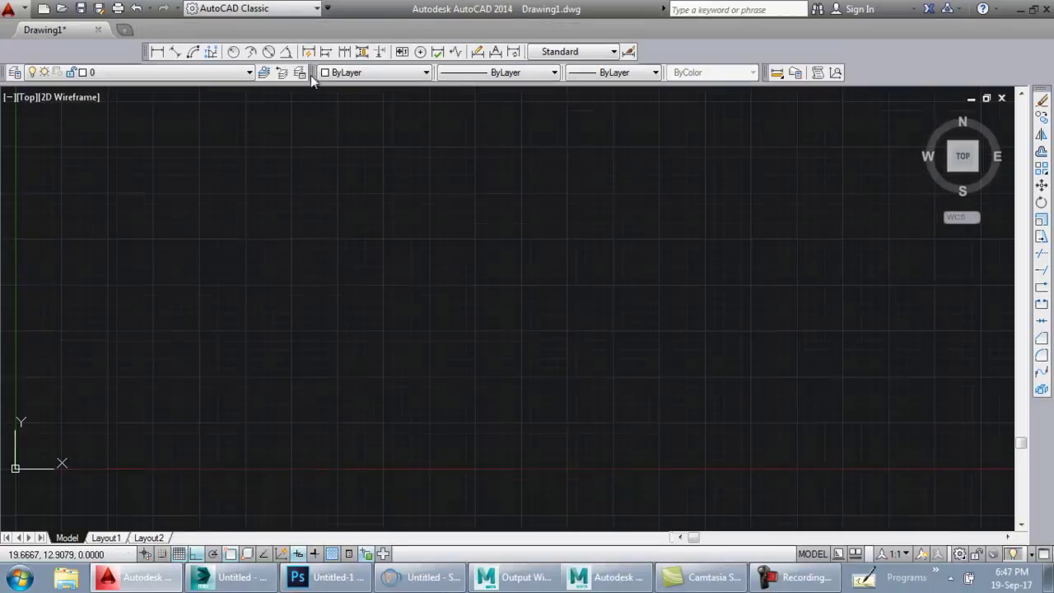
left_click_drag(144, 52, 229, 220)
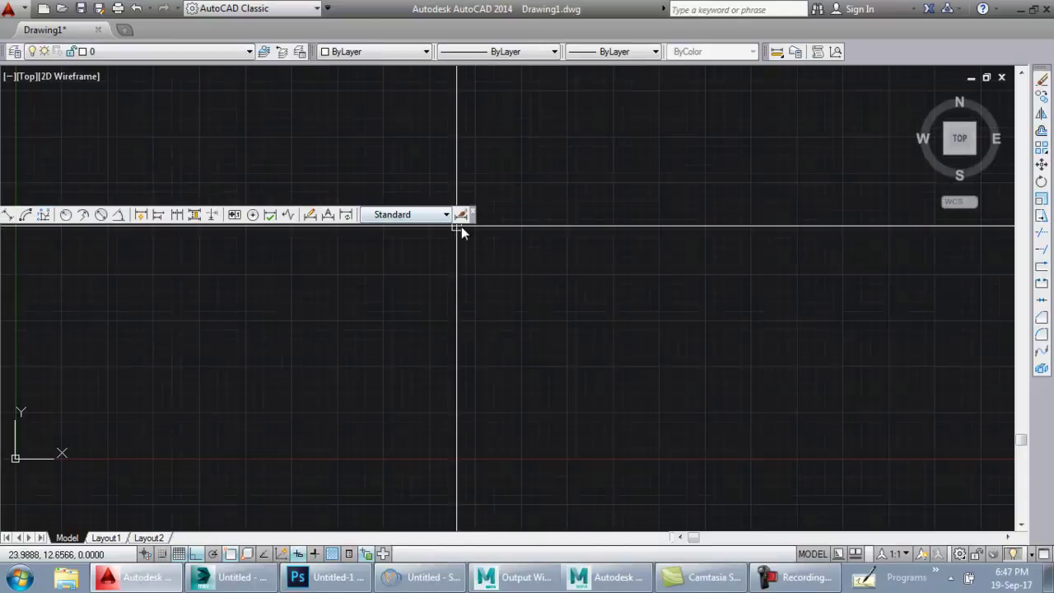
left_click_drag(475, 223, 596, 219)
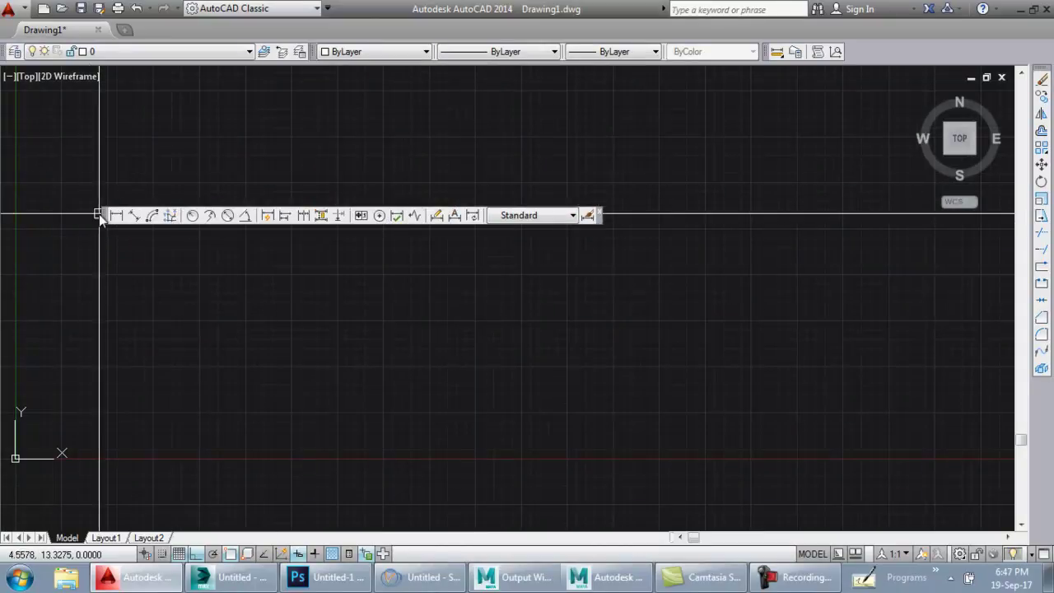
mouse_move(111, 222)
left_mouse_down()
mouse_move(73, 215)
mouse_move(2, 165)
mouse_move(2, 265)
left_mouse_up()
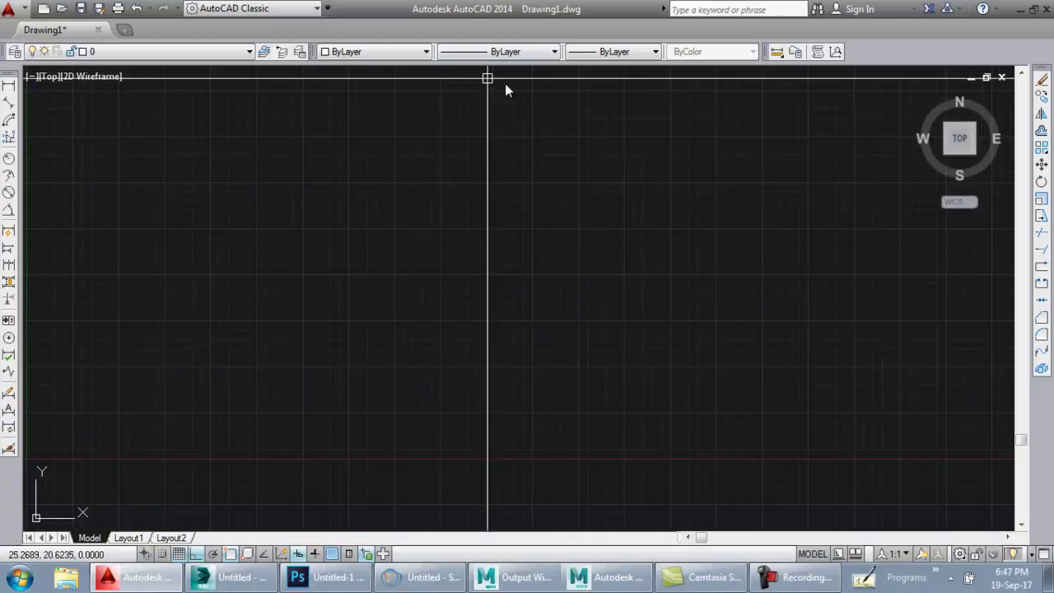
right_click(627, 35)
right_click(907, 57)
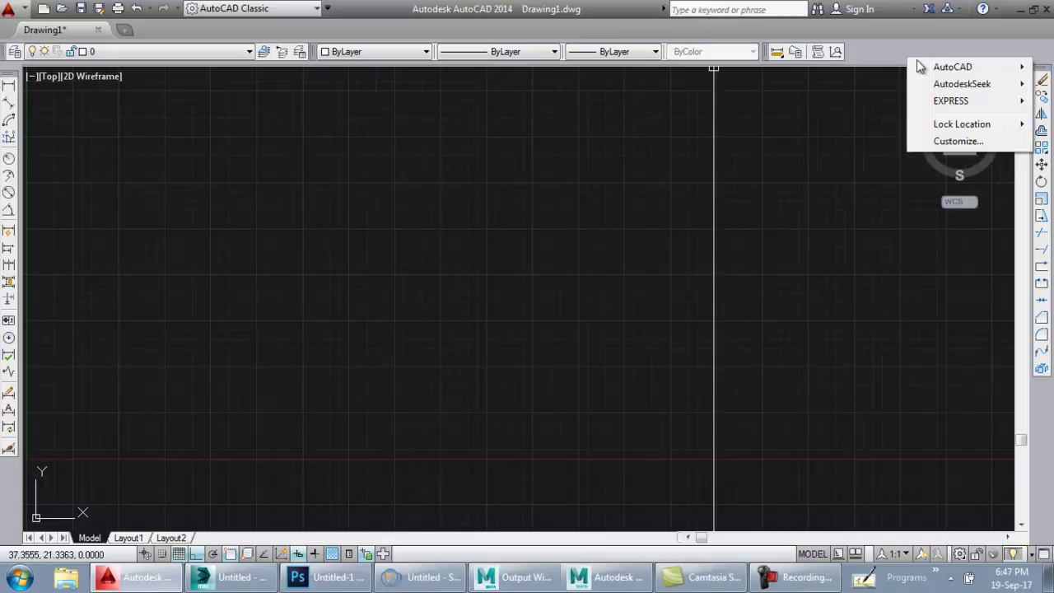
mouse_move(947, 70)
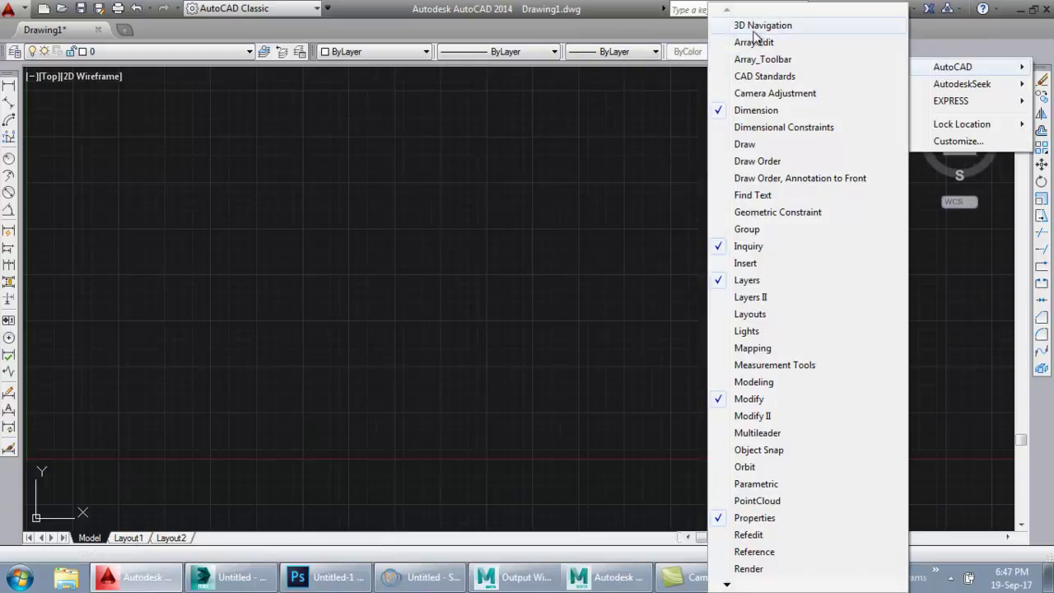
left_click(754, 318)
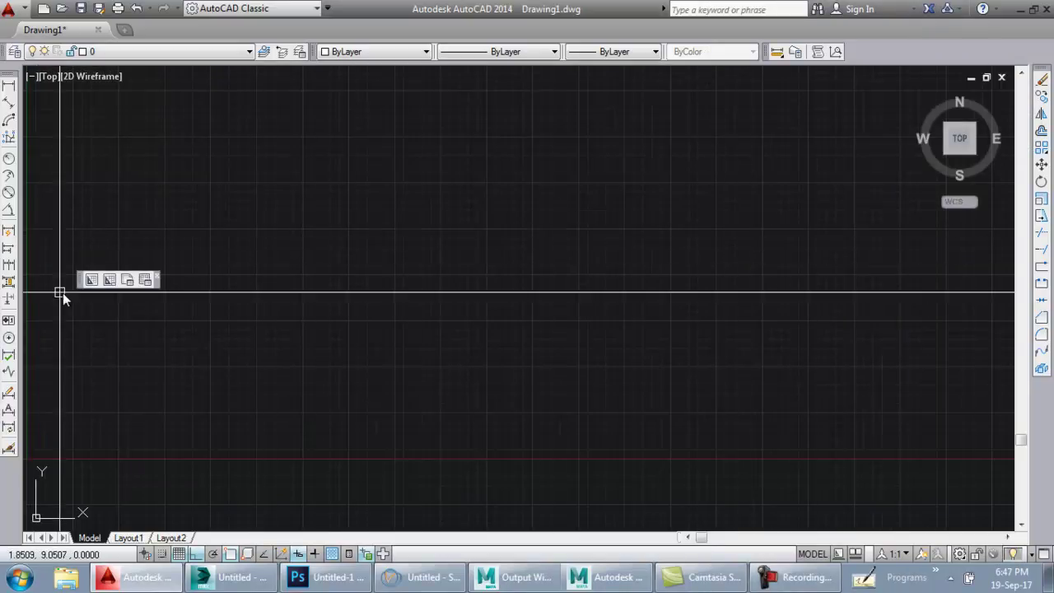
left_click_drag(76, 284, 1040, 420)
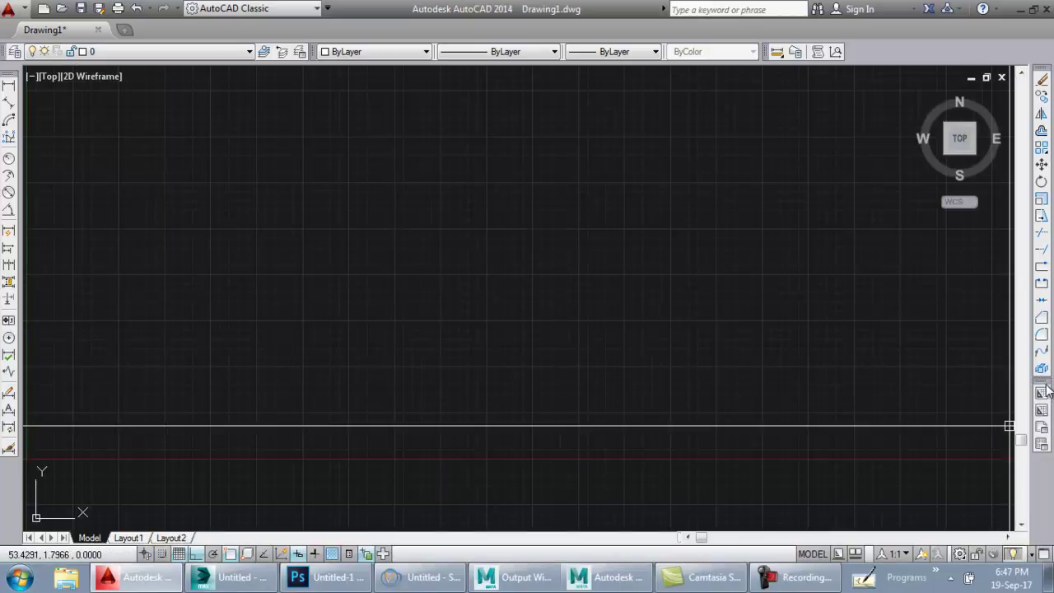
left_click_drag(1047, 388, 843, 331)
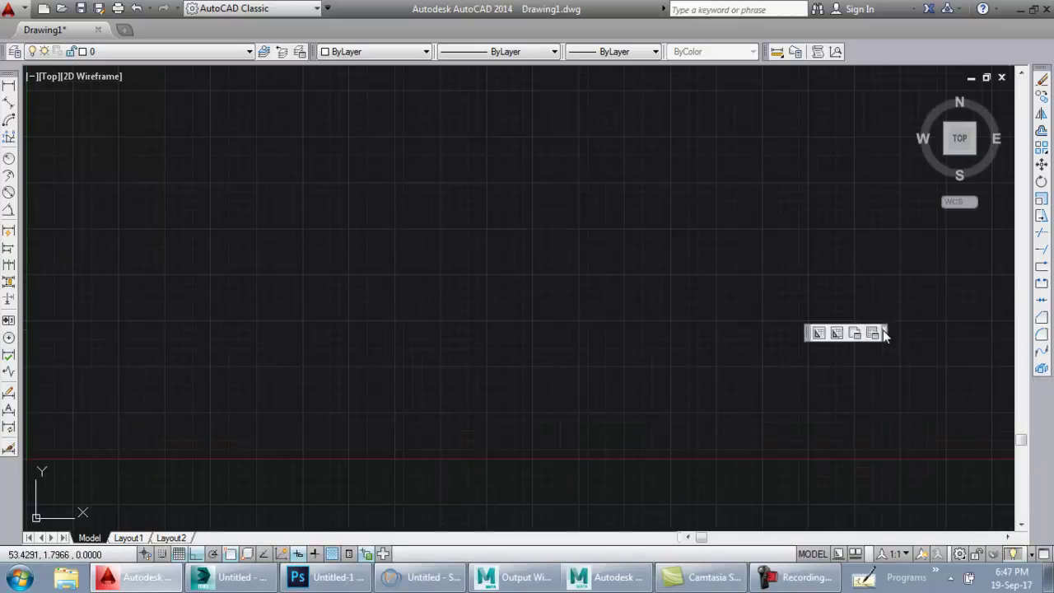
left_click(885, 325)
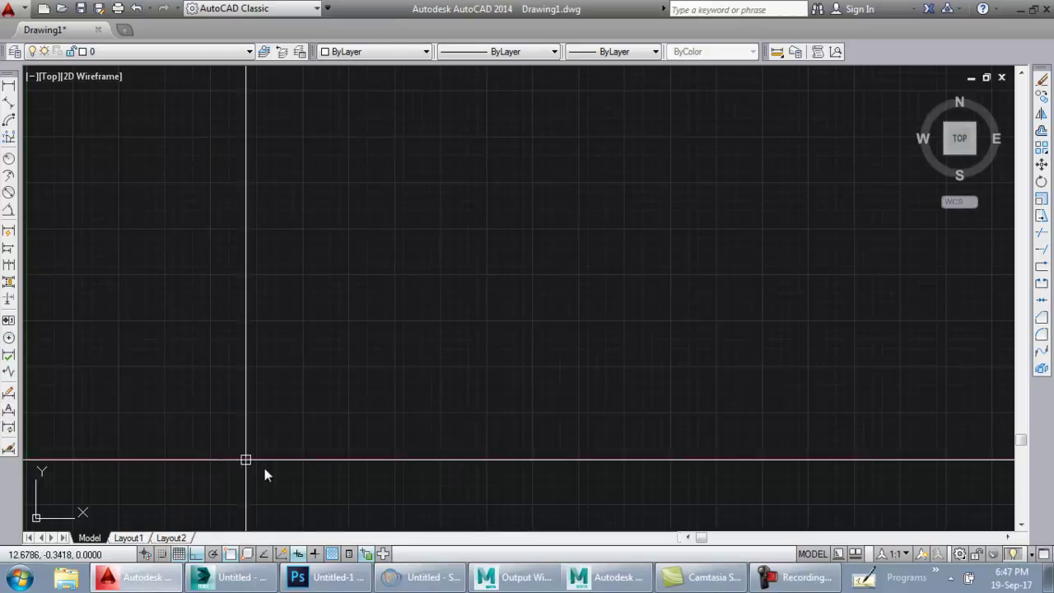
Hide the background grid and draw a long horizontal line with the L command
left_click(179, 554)
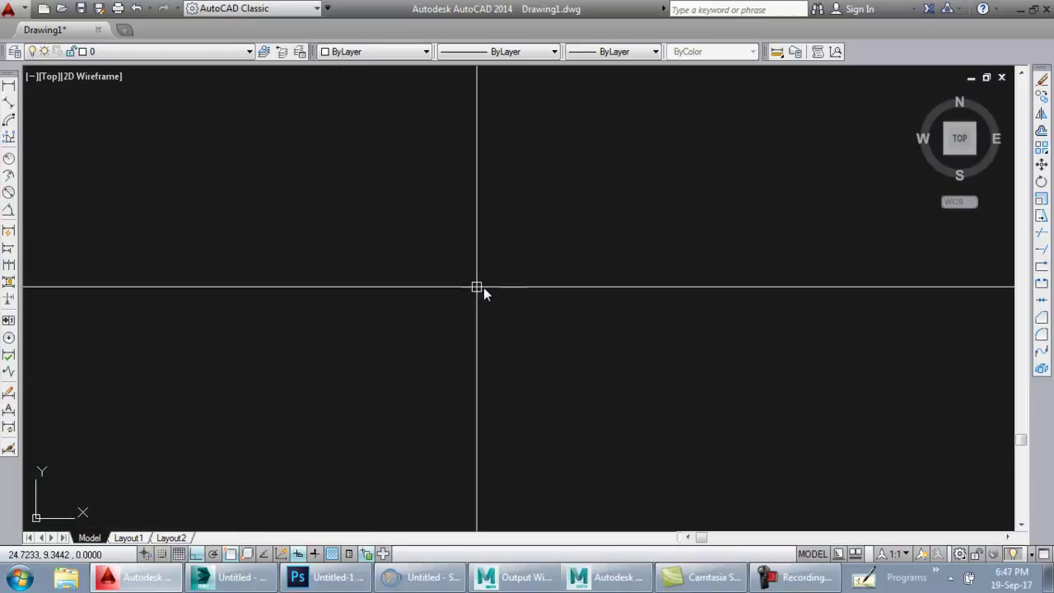
type("L")
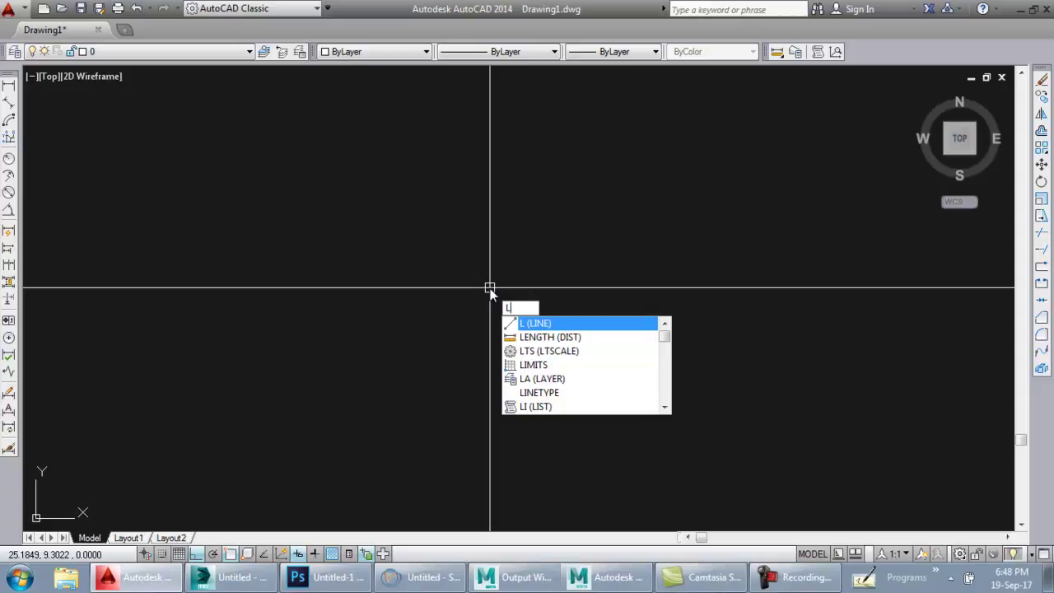
key("Return")
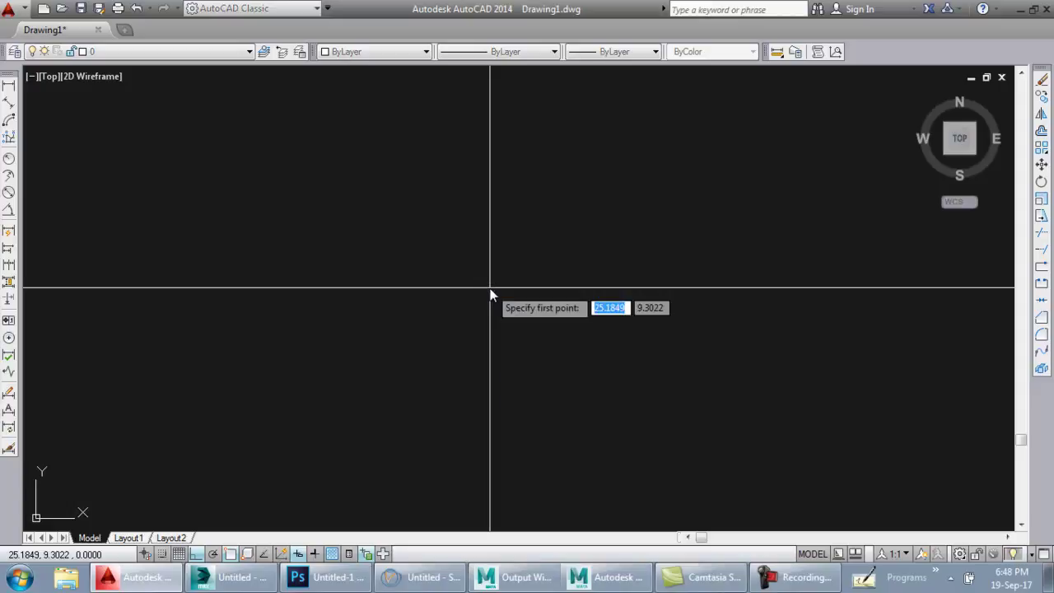
left_click(263, 246)
left_click(808, 261)
key("Return")
Draw a vertical line crossing the horizontal one, then shift the view so the lines sit left
scroll(447, 435, "down", 2)
key("Return")
left_click(487, 179)
left_click(487, 461)
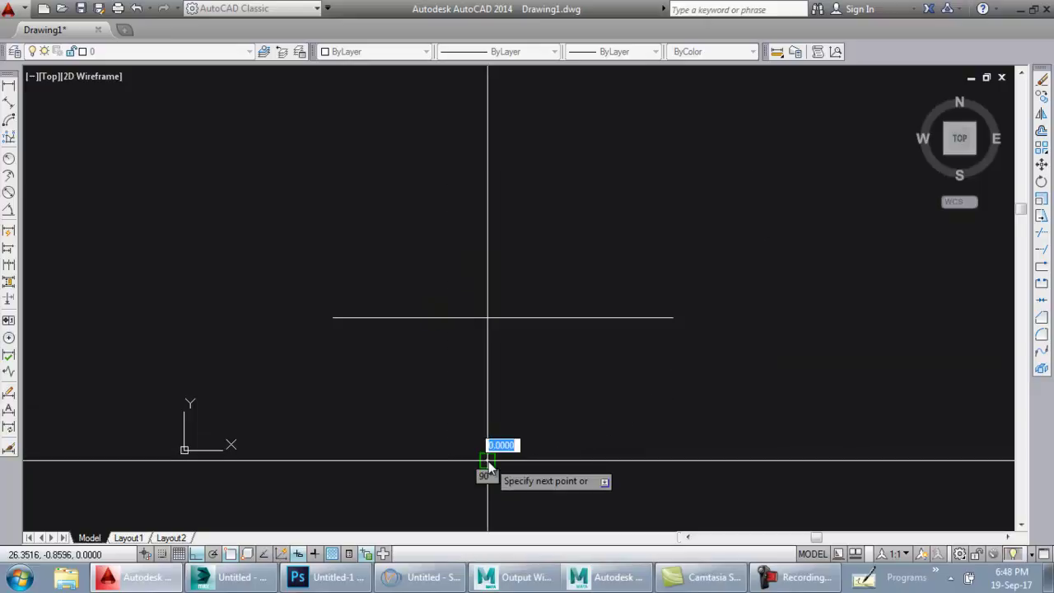
key("Return")
scroll(466, 363, "up", 2)
scroll(490, 313, "down", 2)
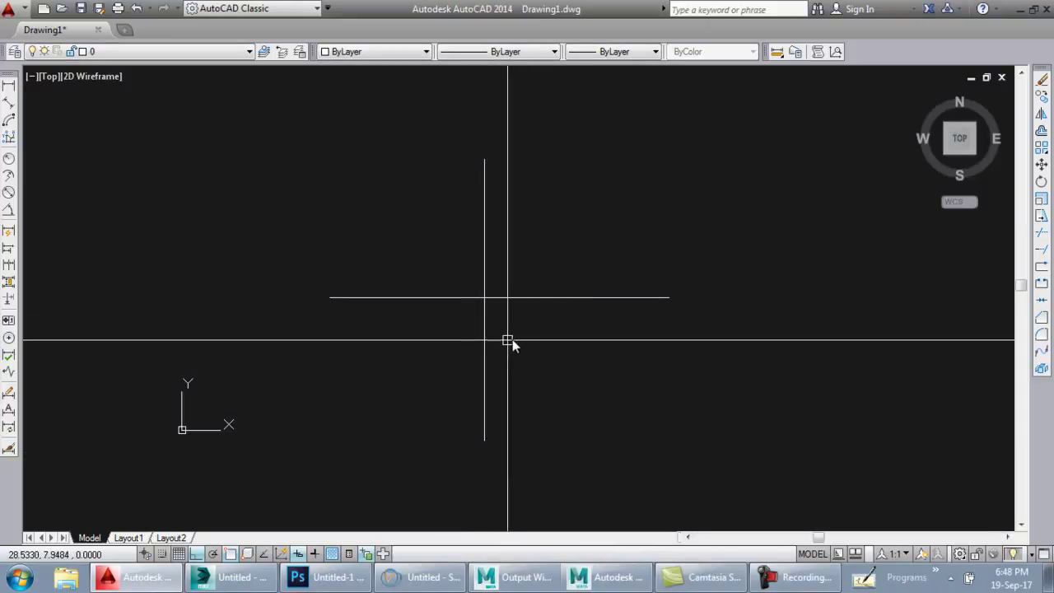
middle_click_drag(501, 336, 313, 327)
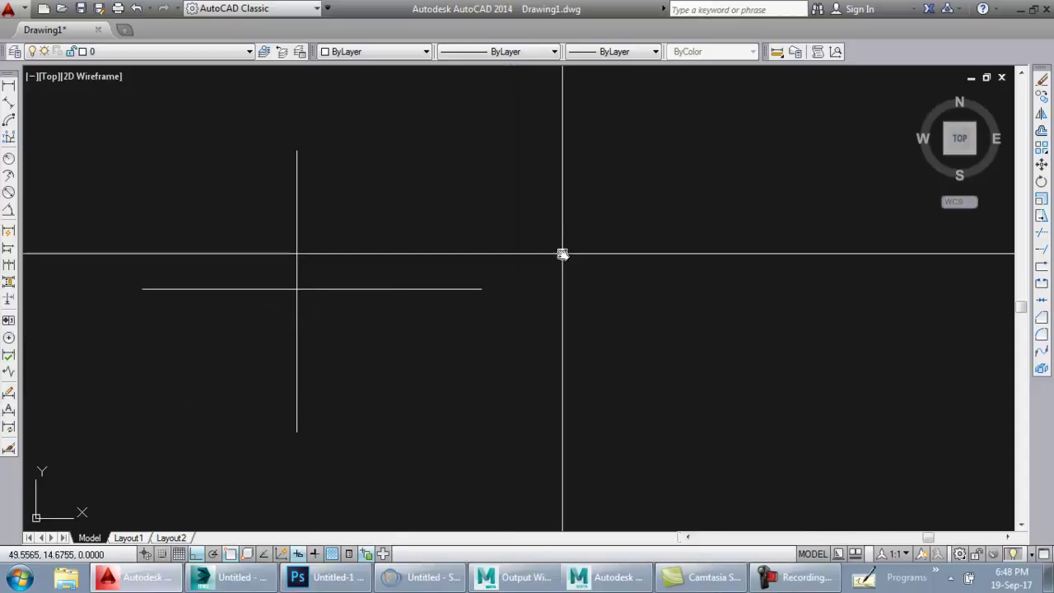
Draw a rectangle with REC to the right of the crossed lines
type("REC")
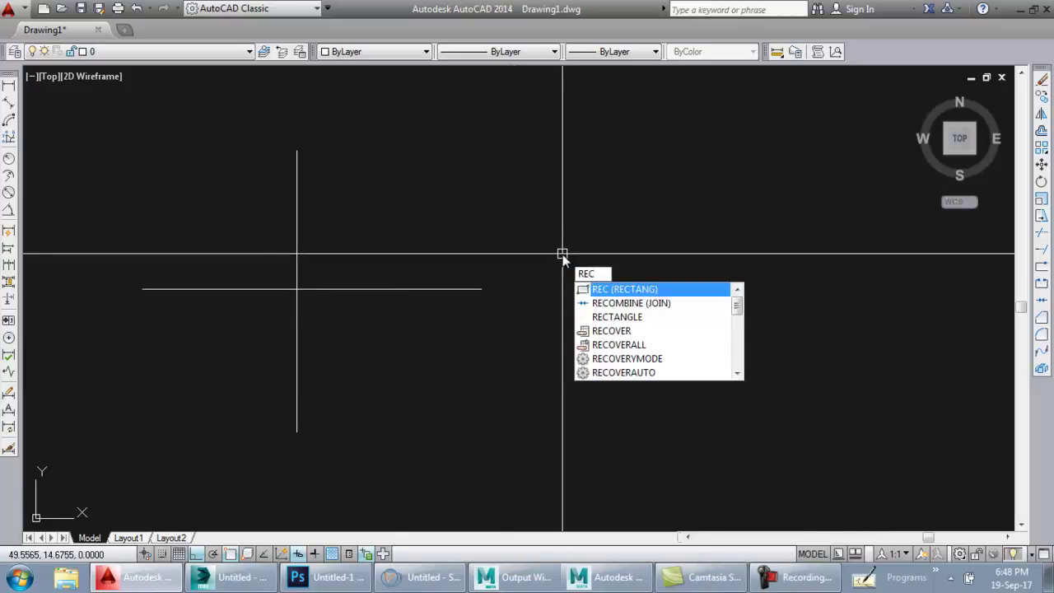
key("Return")
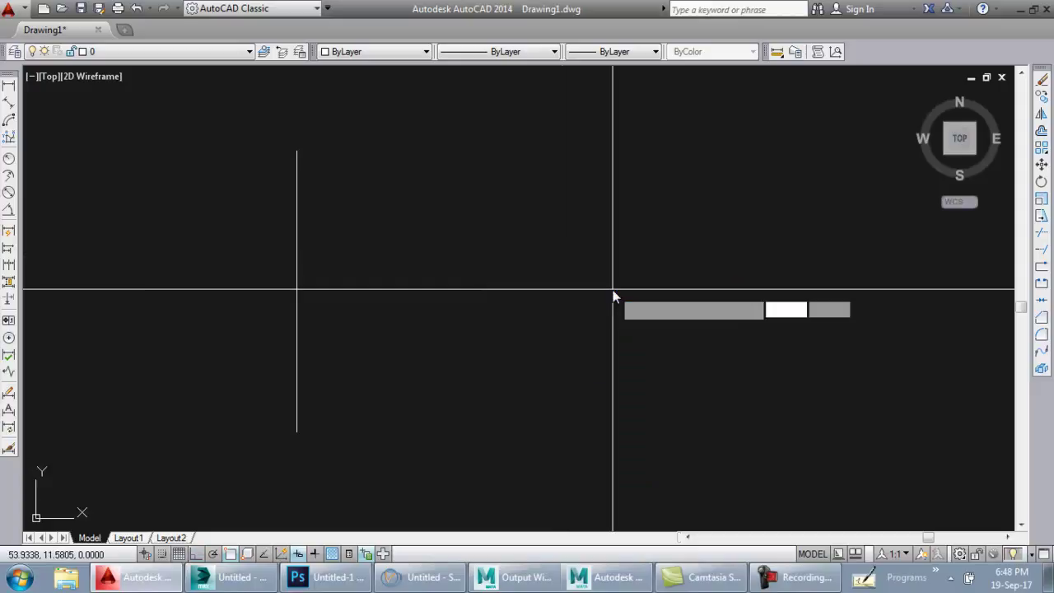
left_click(479, 166)
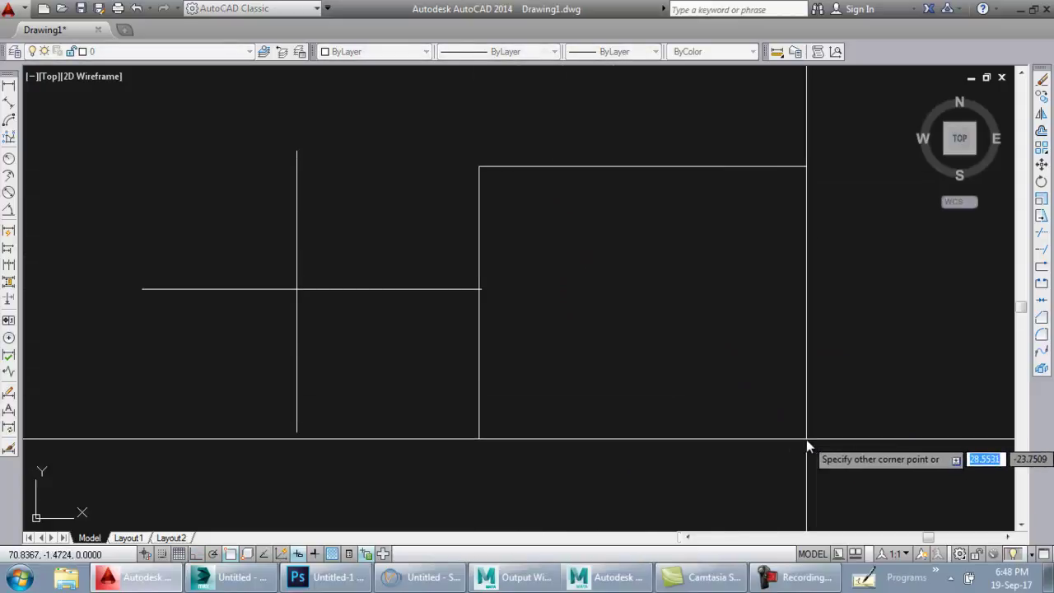
left_click(769, 440)
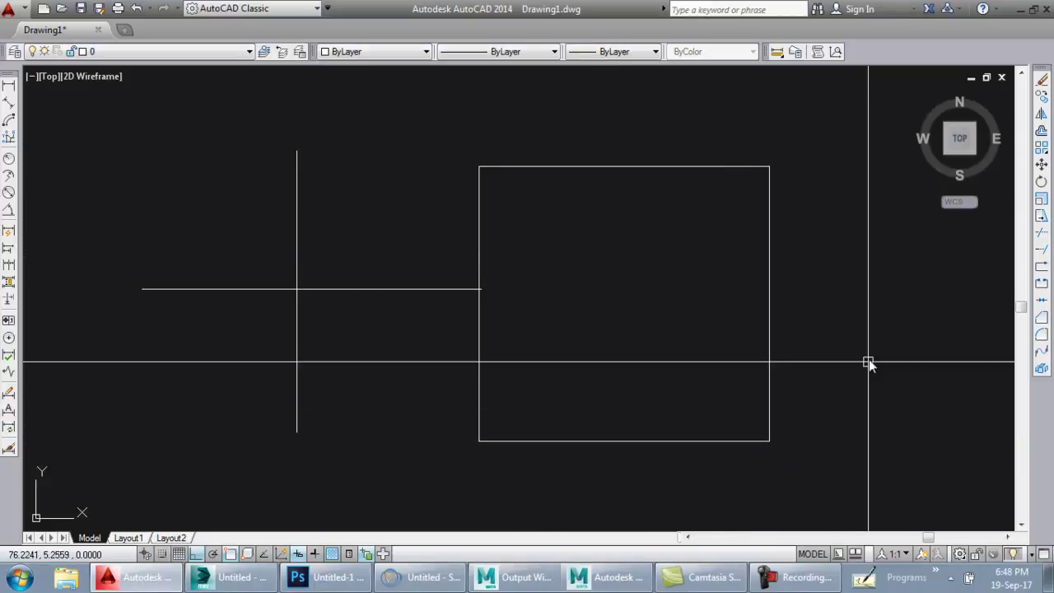
scroll(539, 307, "down", 2)
scroll(575, 302, "up", 2)
scroll(568, 298, "down", 2)
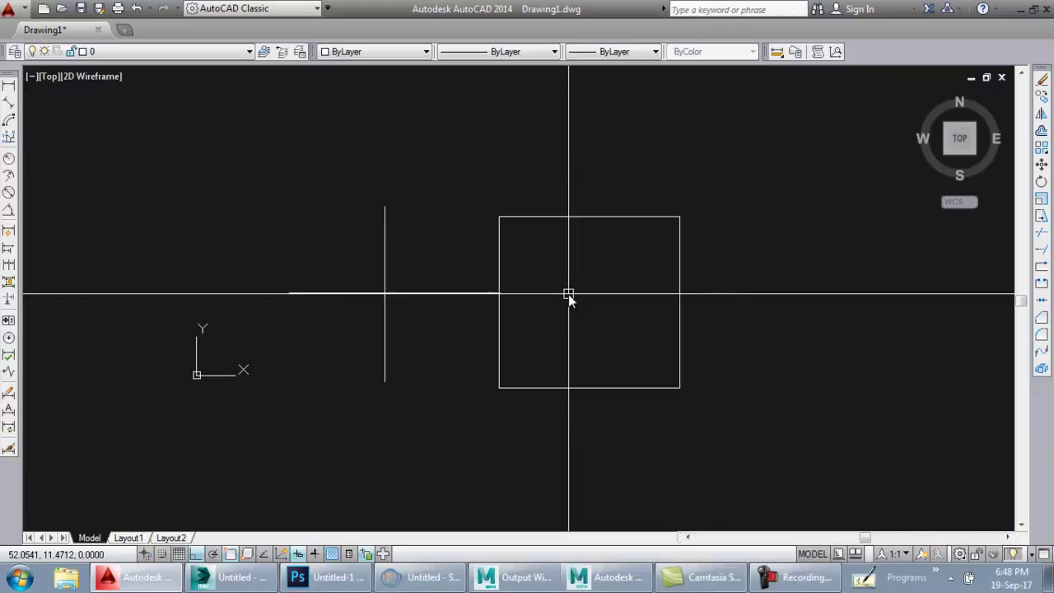
scroll(531, 280, "up", 2)
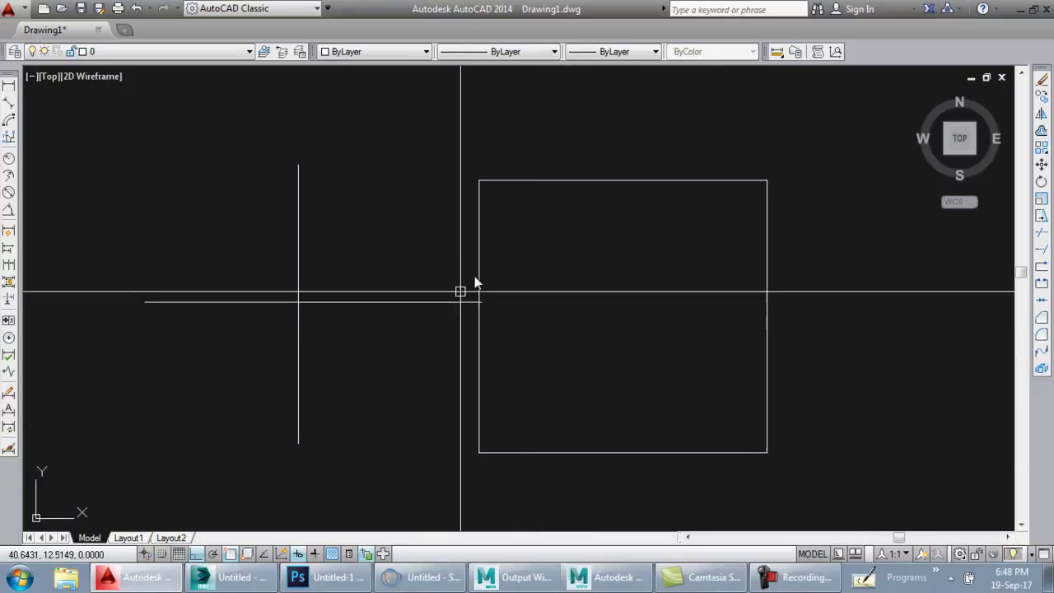
scroll(486, 247, "down", 2)
scroll(557, 237, "up", 2)
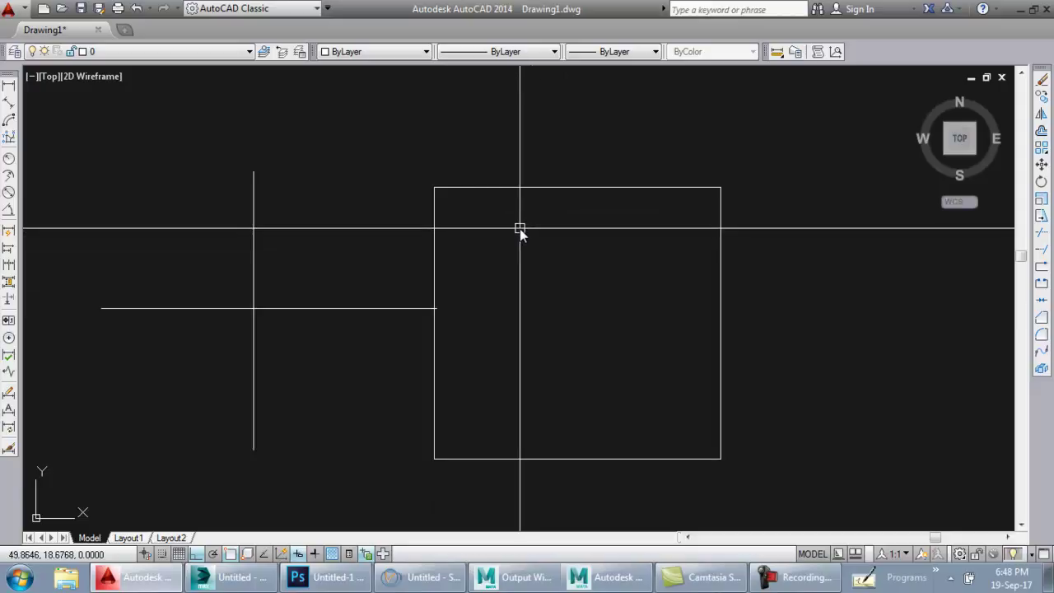
scroll(517, 228, "down", 2)
scroll(581, 179, "up", 2)
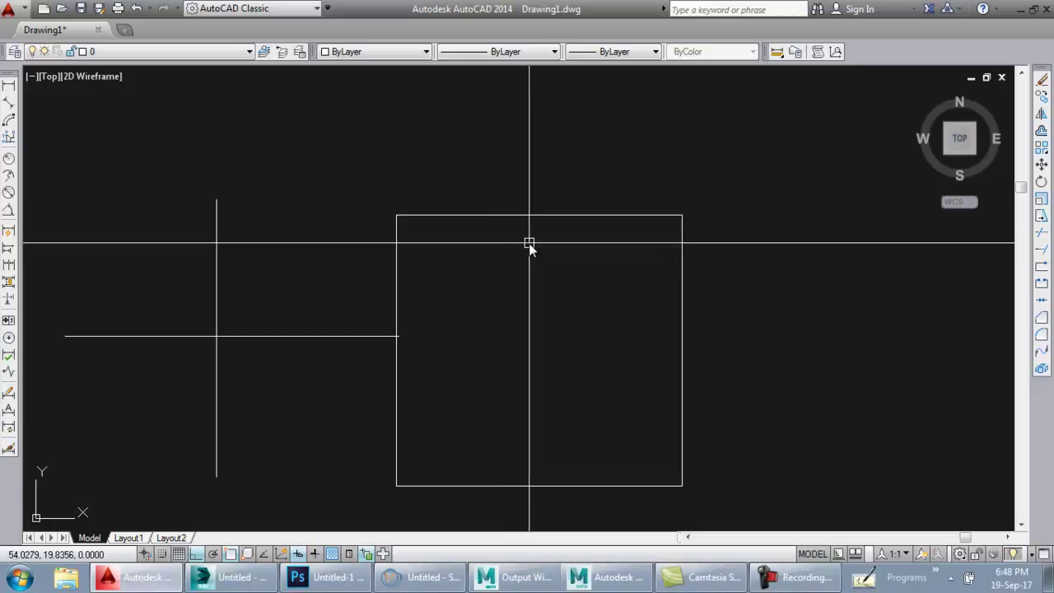
Switch to 3ds Max and delete the cylinder, sphere, teapot and box
left_click(1018, 10)
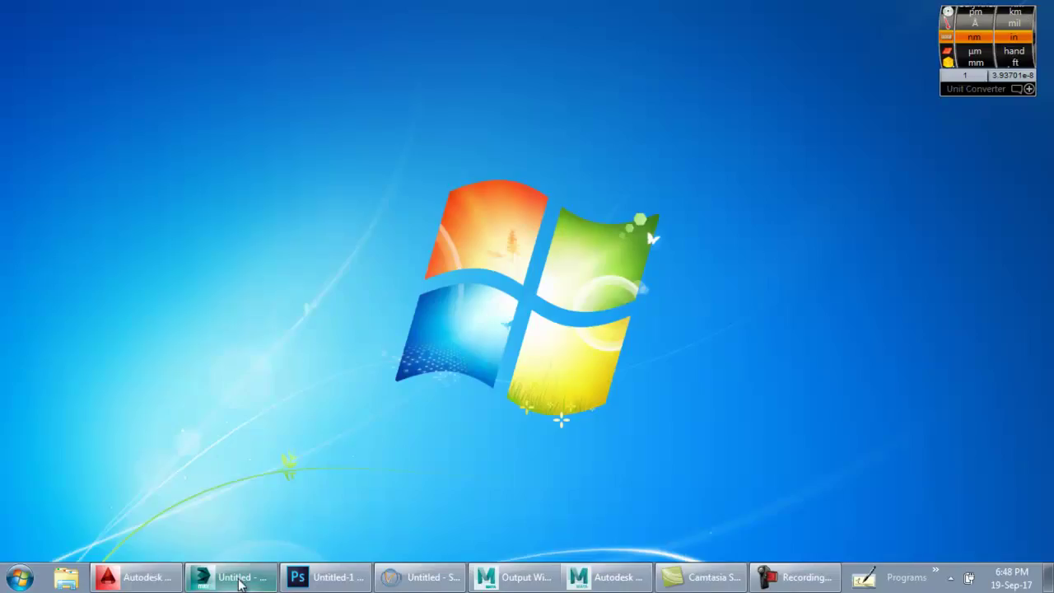
left_click(239, 581)
left_click_drag(612, 272, 193, 452)
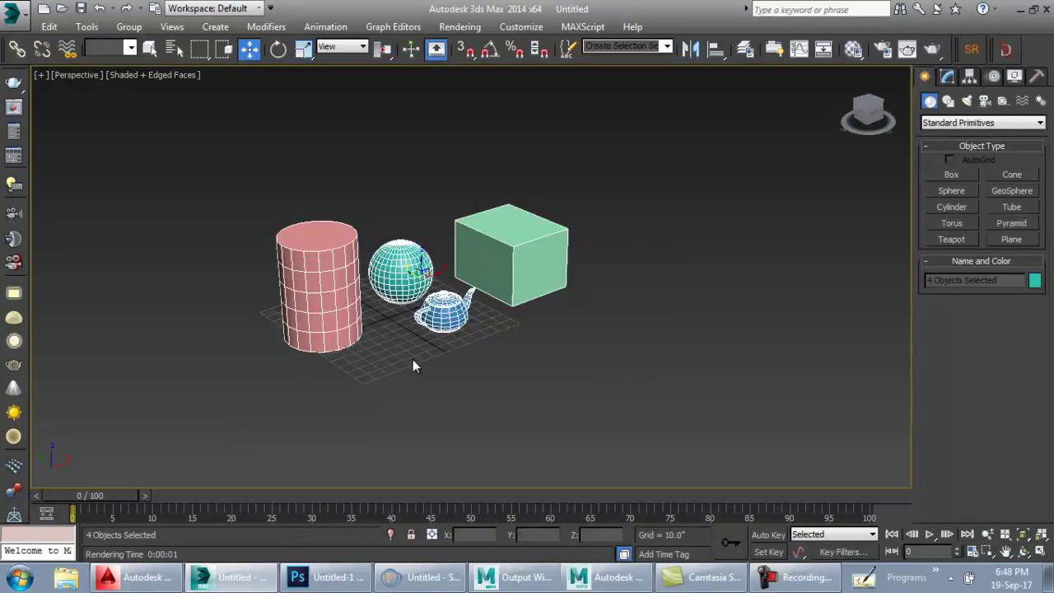
key("Delete")
Restore the four-viewport layout and cycle through the Top, Front, Left and Perspective views
scroll(424, 295, "up", 5)
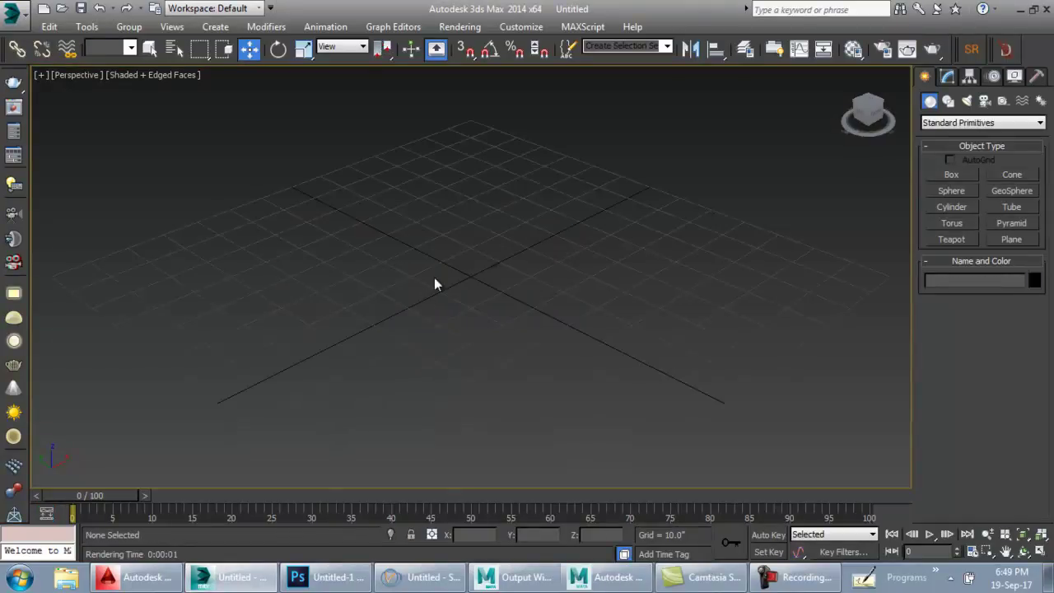
left_click(1041, 551)
left_click(452, 150)
left_click(625, 306)
left_click(641, 232)
left_click(642, 366)
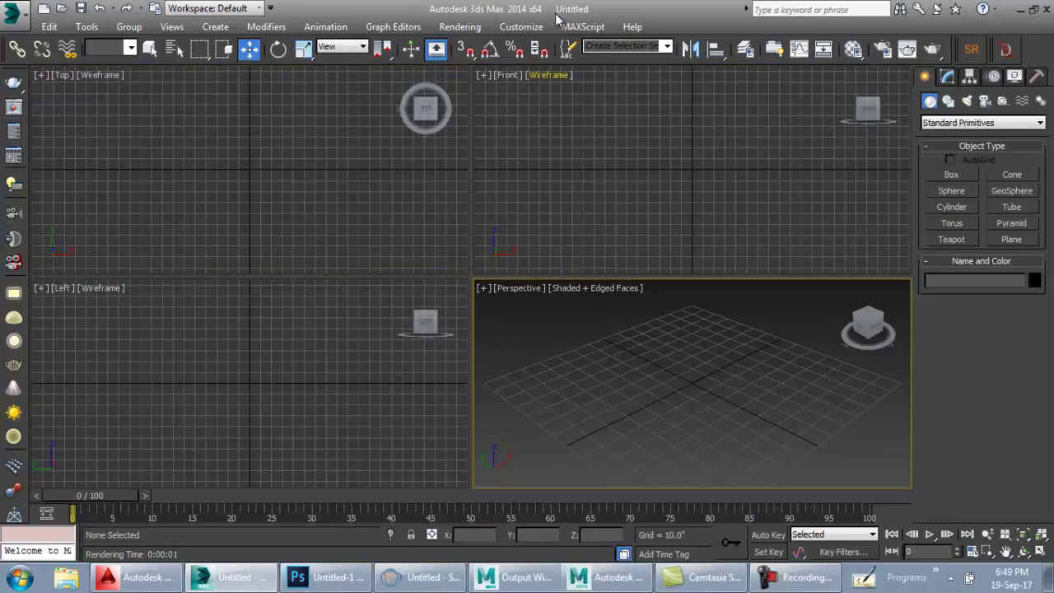
left_click(351, 187)
left_click(453, 296)
left_click(630, 198)
left_click(616, 307)
left_click(502, 263)
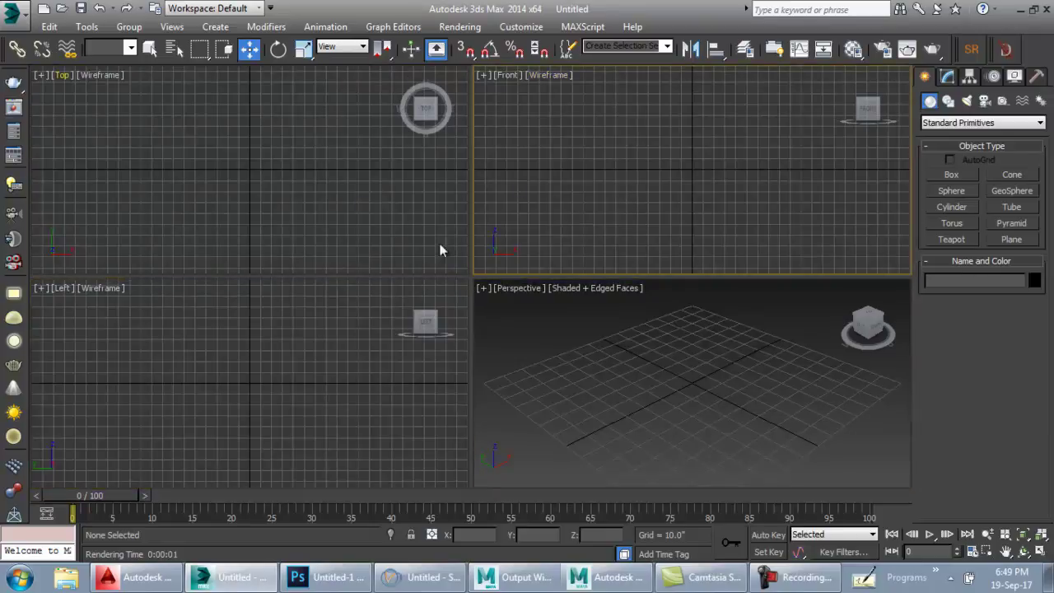
left_click(337, 185)
left_click(590, 380)
left_click(600, 221)
left_click(633, 361)
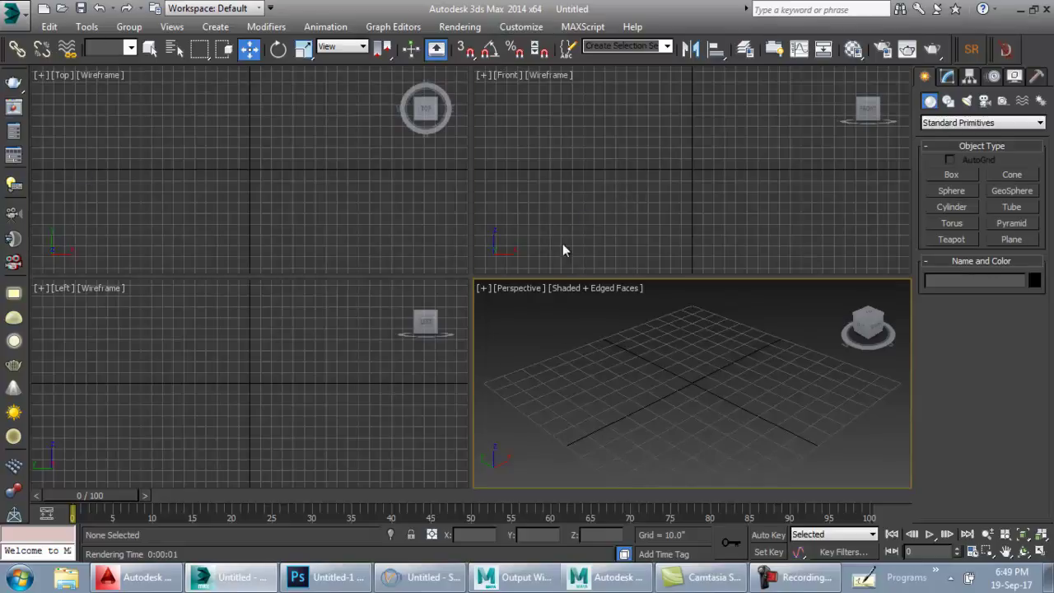
Maximize the Perspective viewport with Alt+W and pick Box from Standard Primitives
left_click(340, 314)
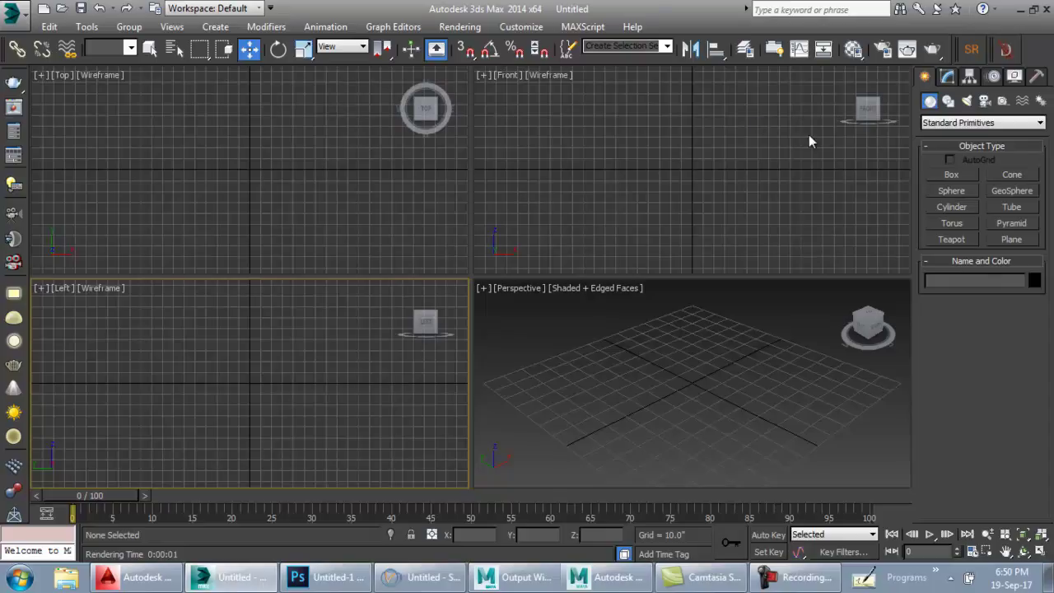
left_click(683, 226)
left_click(729, 388)
key("alt+w")
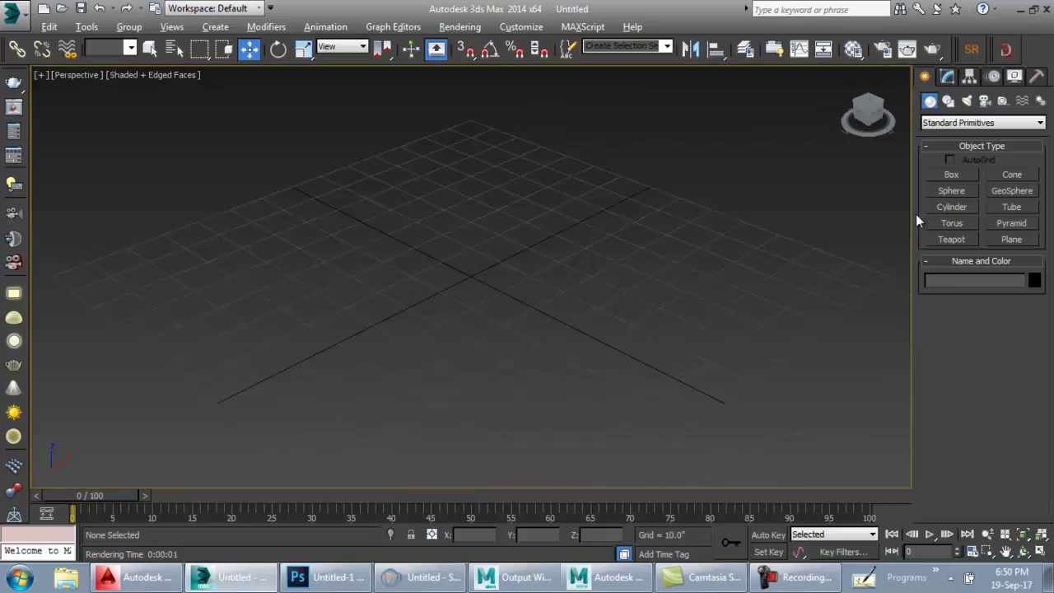
left_click(951, 175)
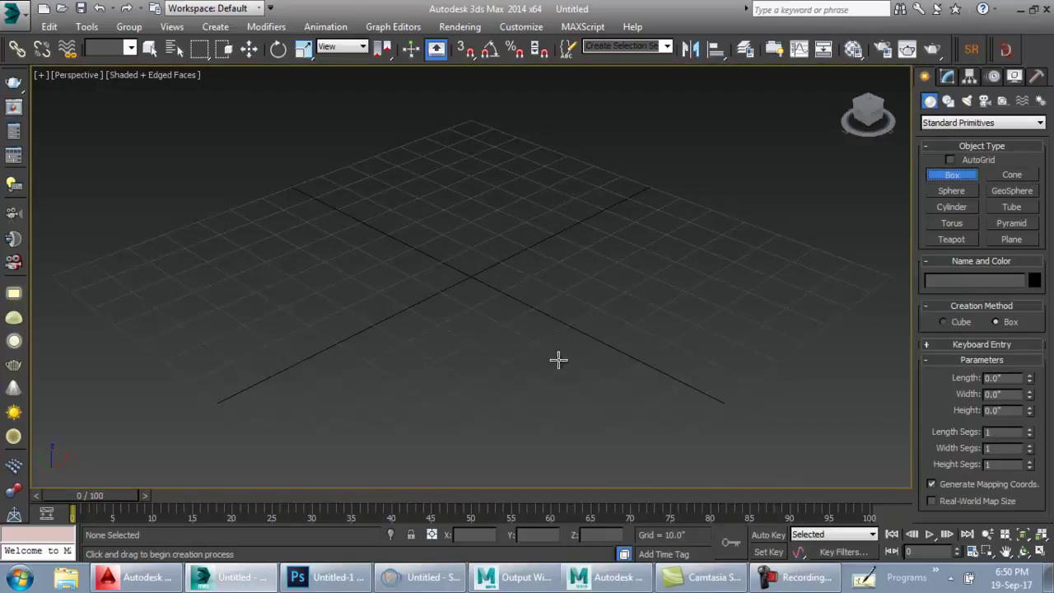
Create a box, set its Length to 67.667, and move it right along X
left_click_drag(546, 216, 488, 458)
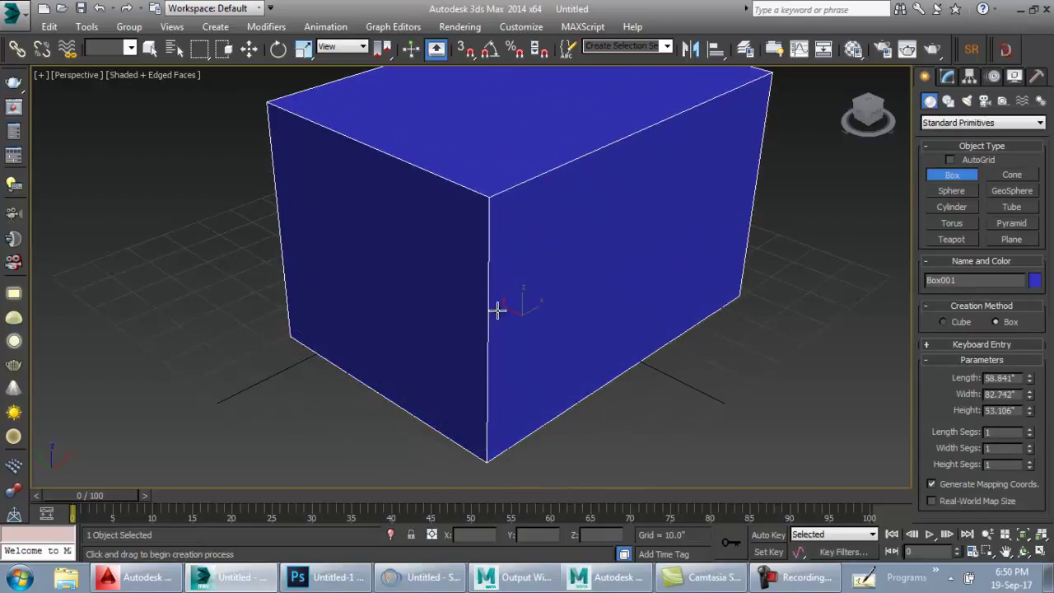
left_click(534, 259)
scroll(499, 292, "down", 3)
right_click(503, 272)
mouse_move(507, 323)
middle_mouse_down("alt")
mouse_move(531, 321)
mouse_move(519, 321)
middle_mouse_up("alt")
left_click(951, 77)
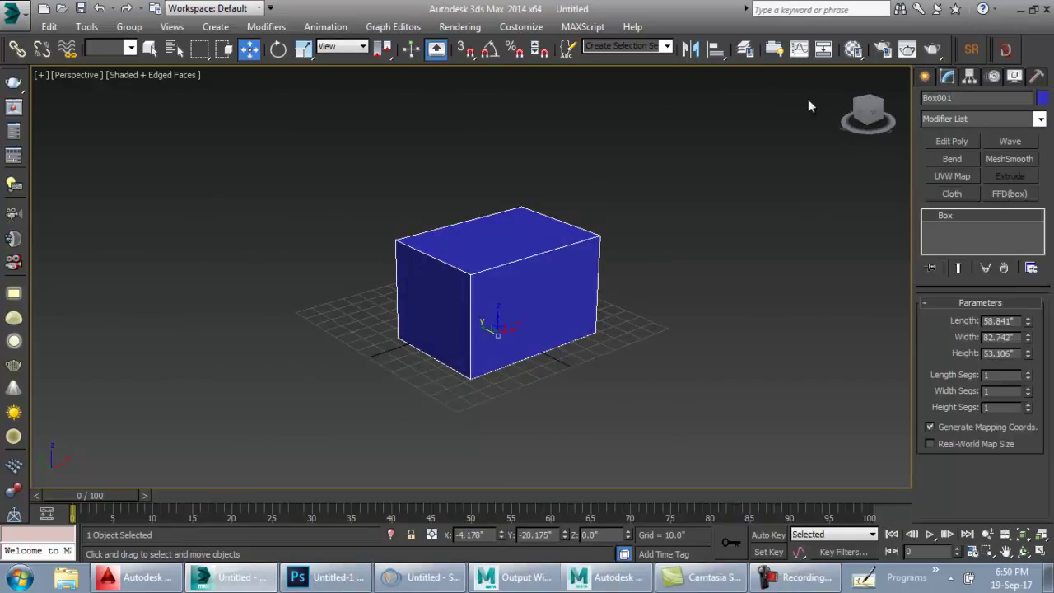
mouse_move(1029, 321)
left_mouse_down()
mouse_move(1029, 306)
mouse_move(1027, 332)
left_mouse_up()
left_click_drag(501, 328, 687, 265)
Add a sphere beside the box and clear the selection
left_click(926, 77)
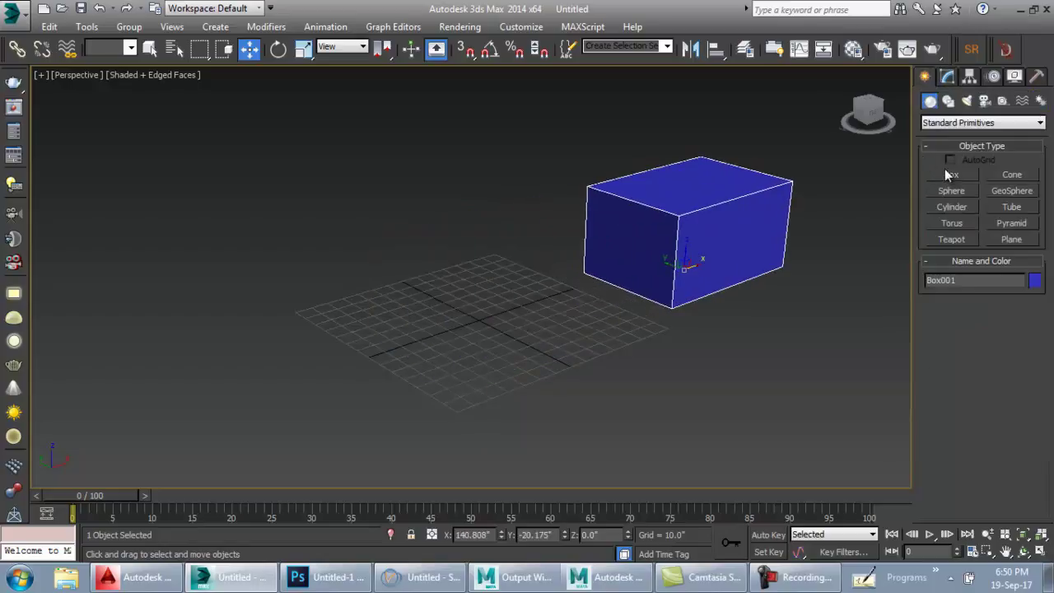
left_click(951, 190)
left_click_drag(476, 313, 415, 181)
right_click(480, 300)
left_click(549, 319)
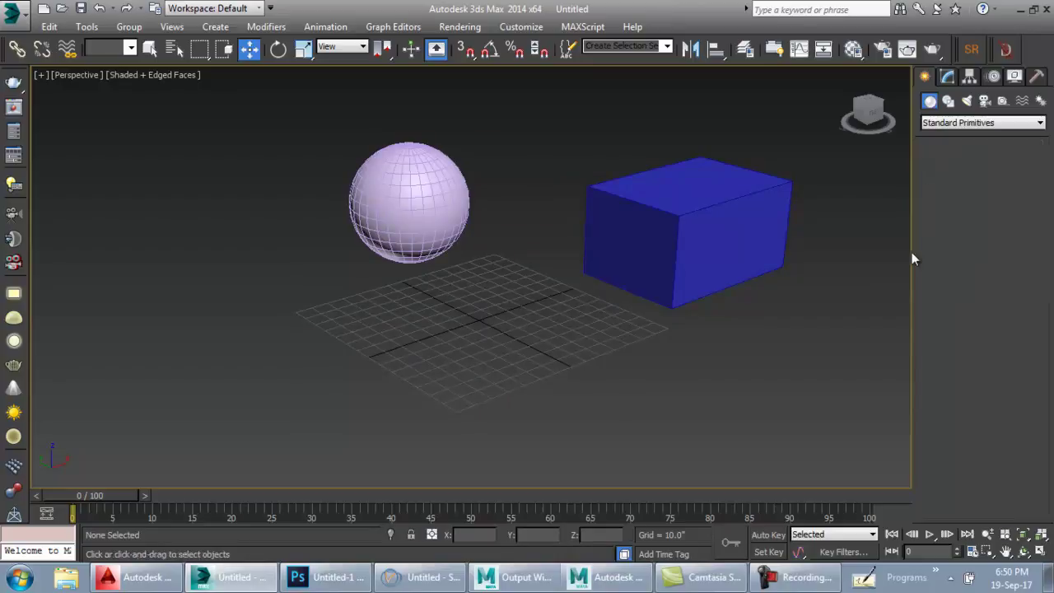
Create a teapot on the grid below the sphere
left_click(957, 224)
left_click(952, 238)
left_click_drag(431, 356, 450, 311)
middle_click_drag(449, 311, 335, 357, "alt")
key("w")
Toggle edged-faces and wireframe/shaded display with F4 and F3, ending with edges shown
left_click(321, 377)
scroll(318, 329, "up", 2)
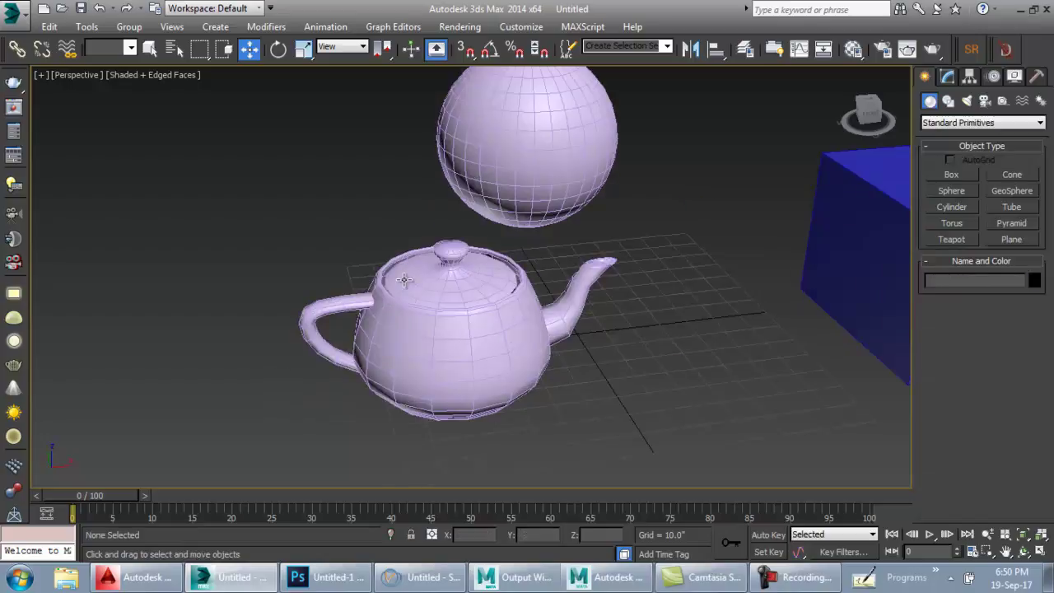
key("F4")
scroll(317, 328, "down", 3)
middle_click_drag(475, 404, 516, 414, "alt")
key("F3")
key("F3")
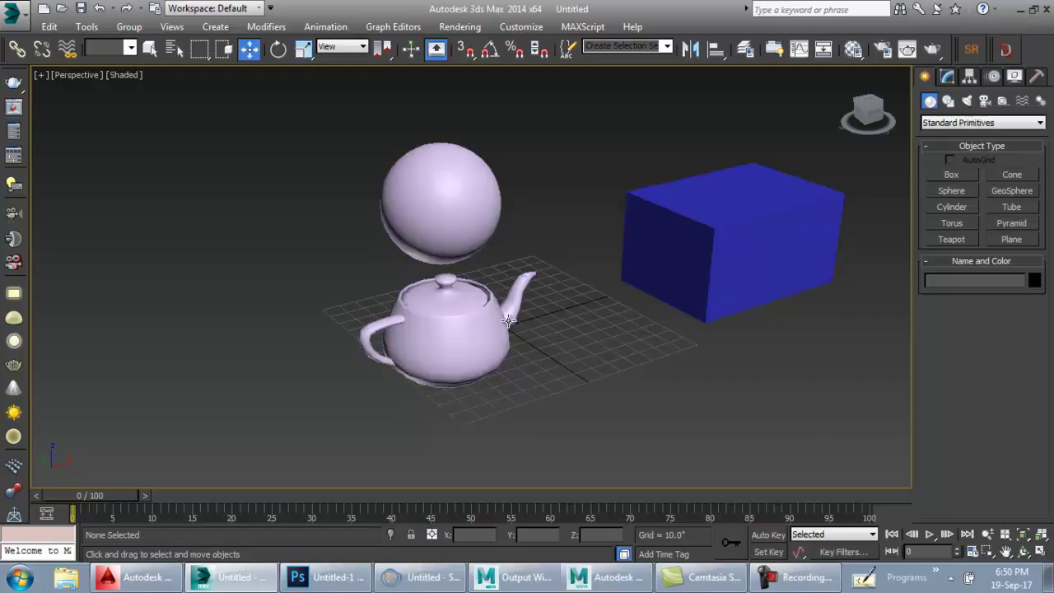
key("F4")
scroll(459, 322, "up", 2)
scroll(459, 319, "down", 2)
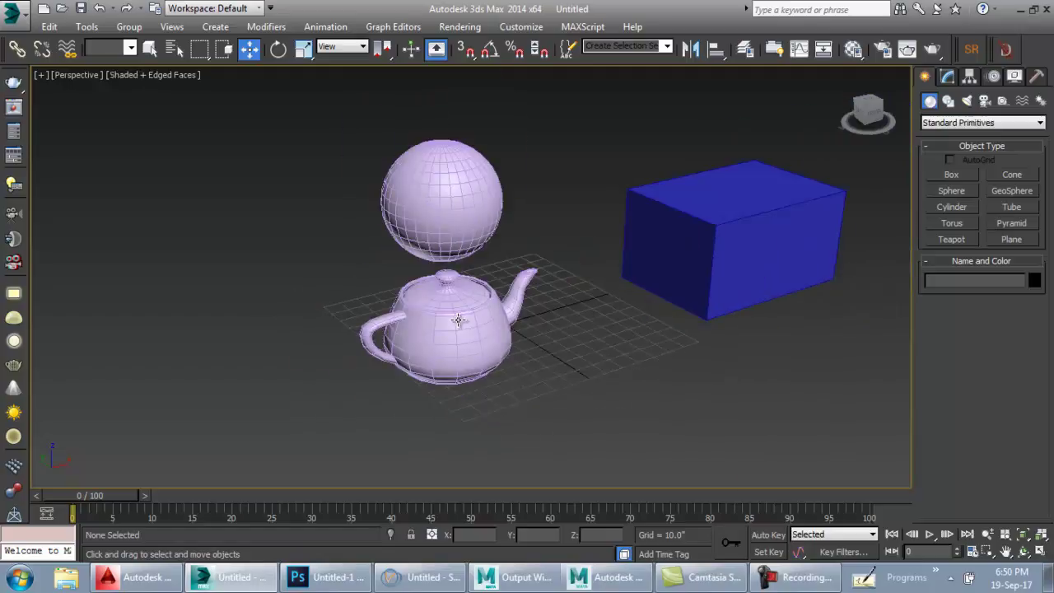
Assign the first material slot, 01 - Default, to the sphere, teapot and box
left_click_drag(734, 123, 242, 367)
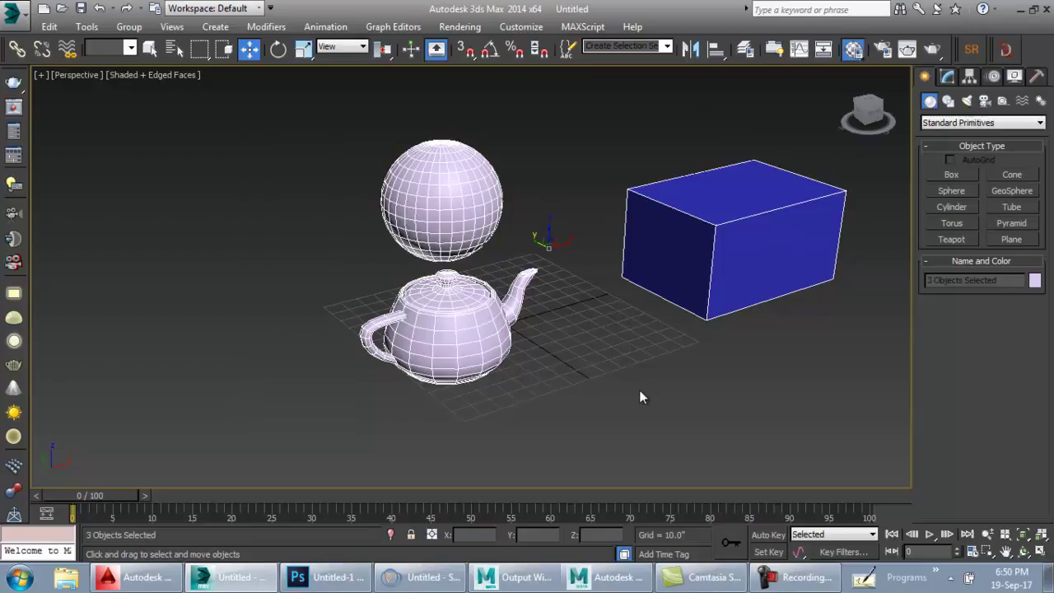
key("m")
left_click_drag(637, 89, 438, 191)
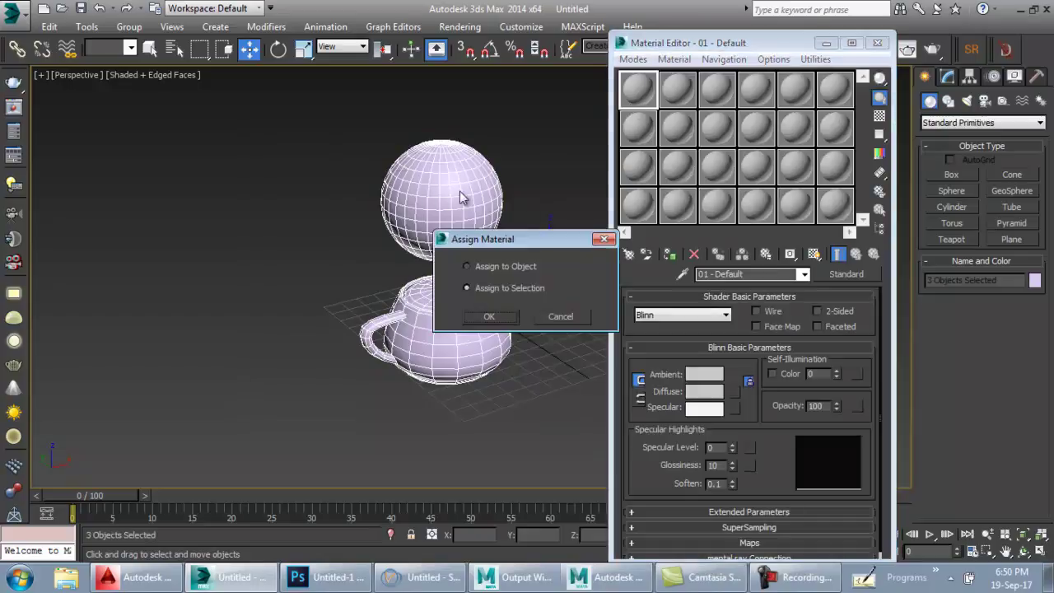
left_click(489, 316)
left_click(877, 43)
Set the selected objects' colour to black
left_click(1034, 279)
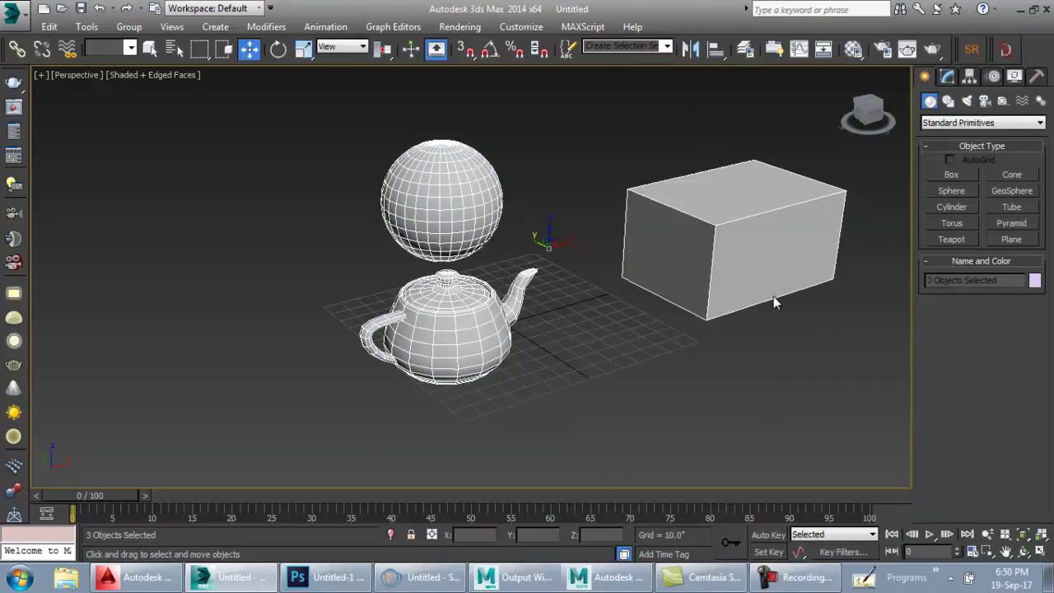
left_click(783, 268)
left_click(743, 317)
Orbit the view to see the box more from the front and switch to Select mode
left_click(661, 388)
scroll(469, 295, "up", 3)
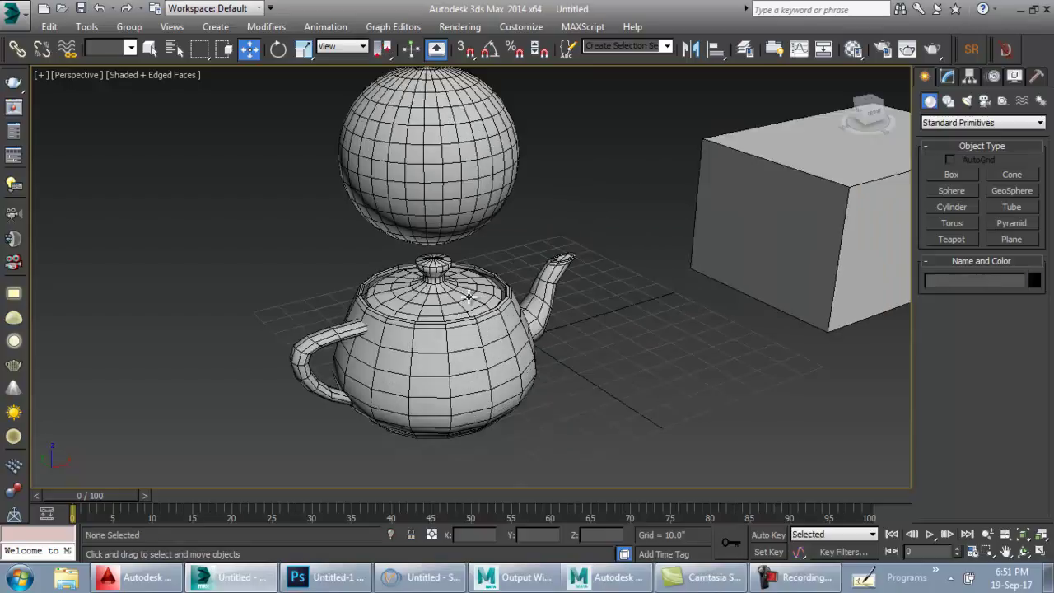
scroll(552, 281, "down", 5)
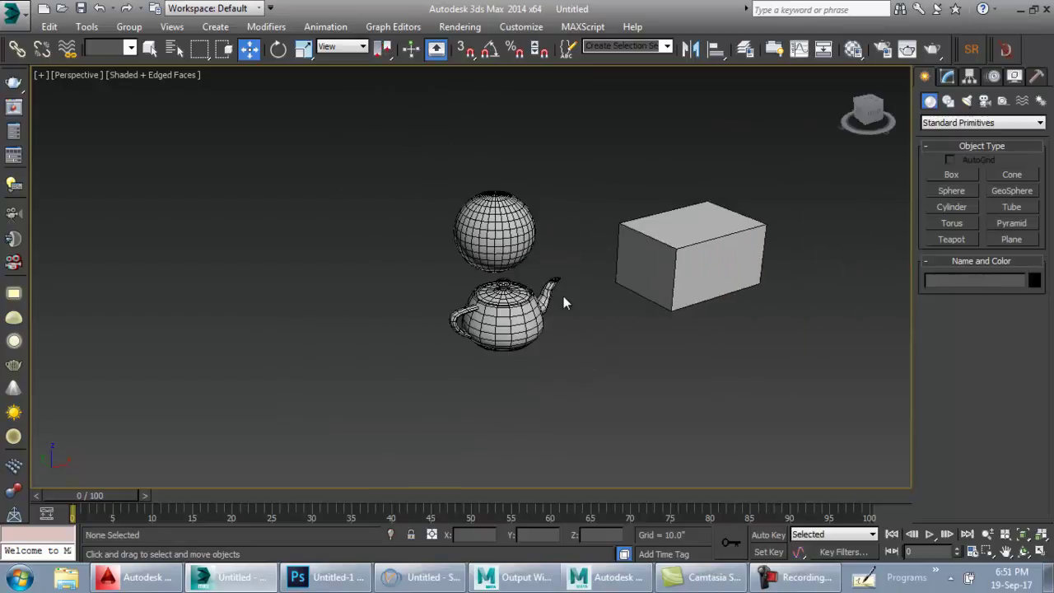
scroll(552, 271, "up", 4)
scroll(527, 246, "up", 1)
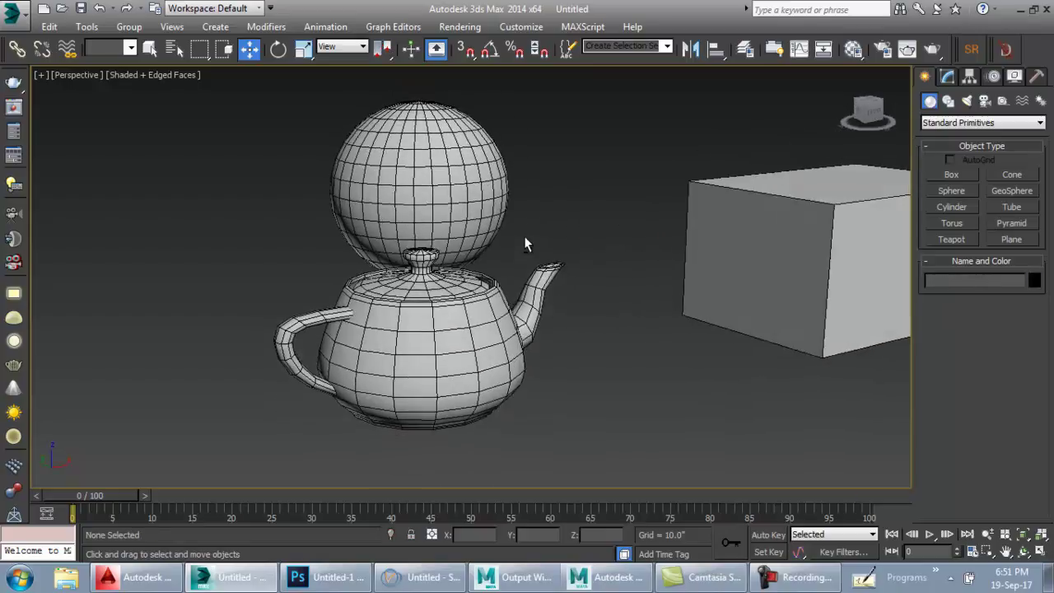
scroll(489, 235, "down", 4)
middle_click_drag(549, 266, 528, 197, "alt")
key("q")
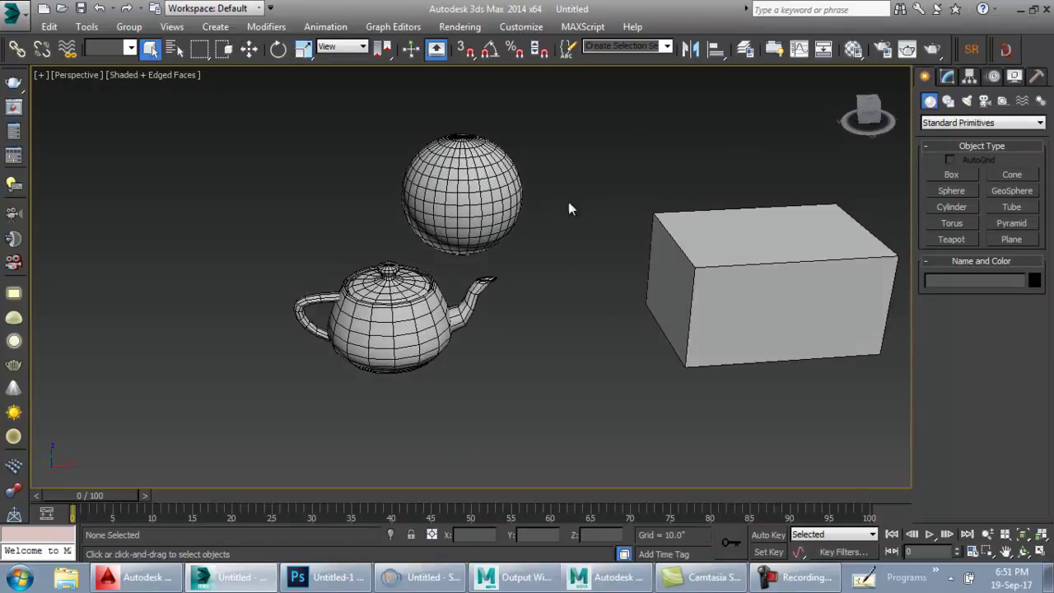
Pan the scene into frame, render the Perspective view, and close the rendered image
middle_click_drag(566, 279, 521, 309)
scroll(461, 272, "down", 2)
scroll(457, 303, "down", 2)
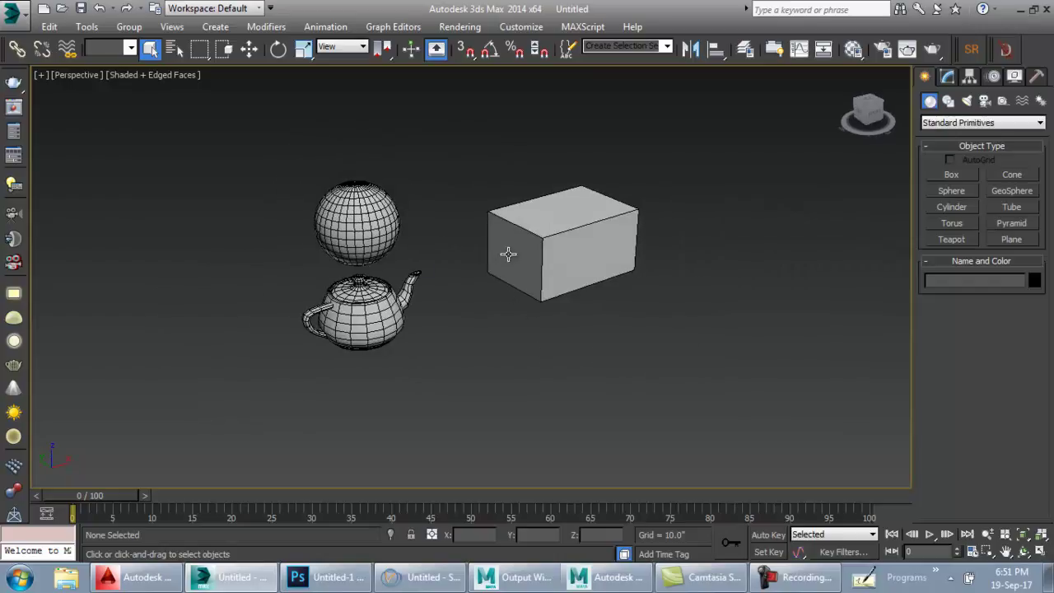
scroll(487, 273, "up", 2)
middle_click_drag(536, 309, 560, 352)
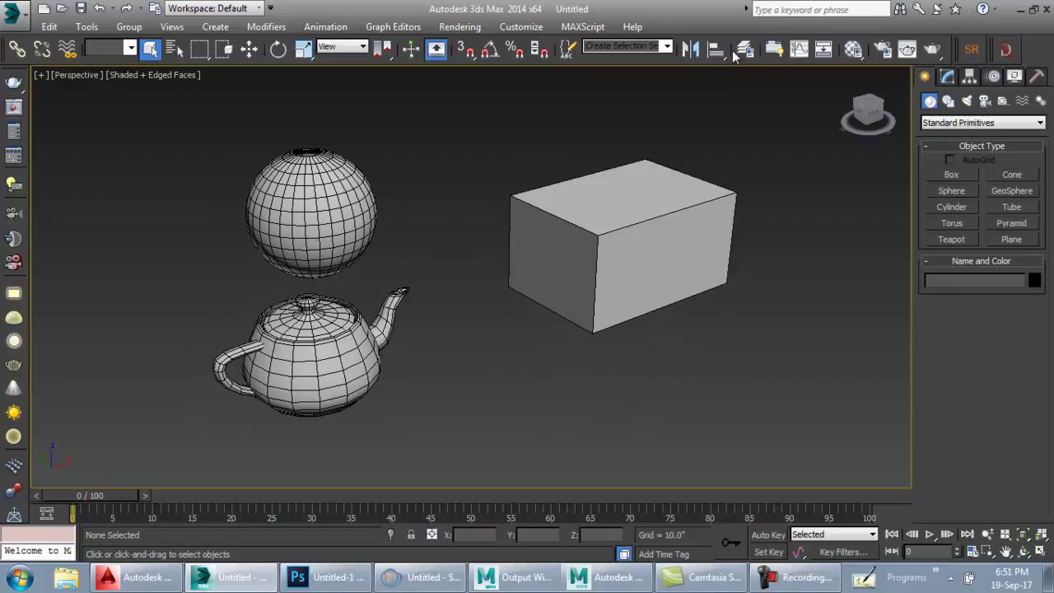
left_click(931, 50)
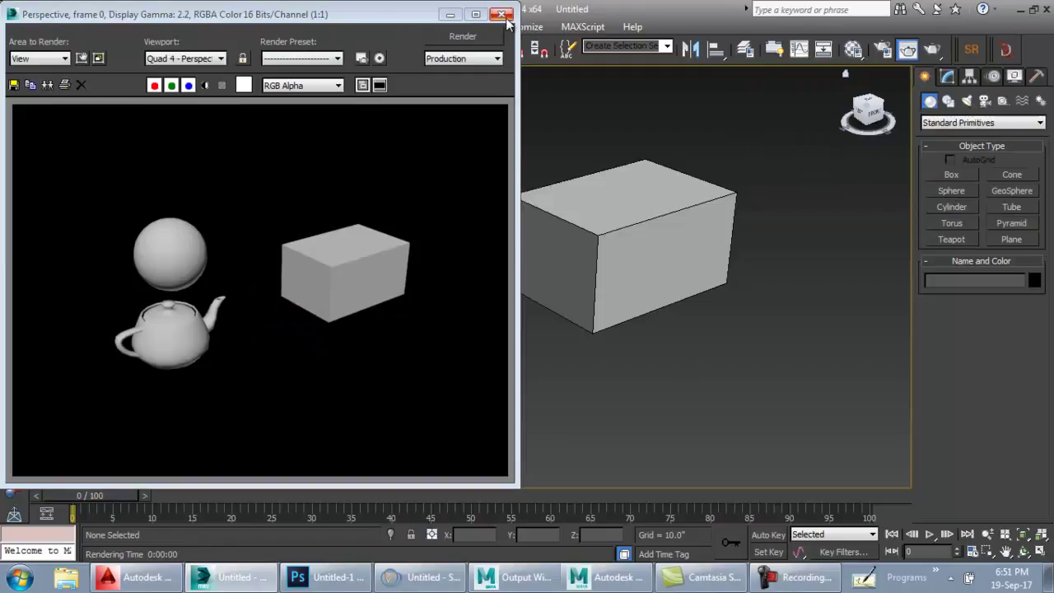
left_click(502, 15)
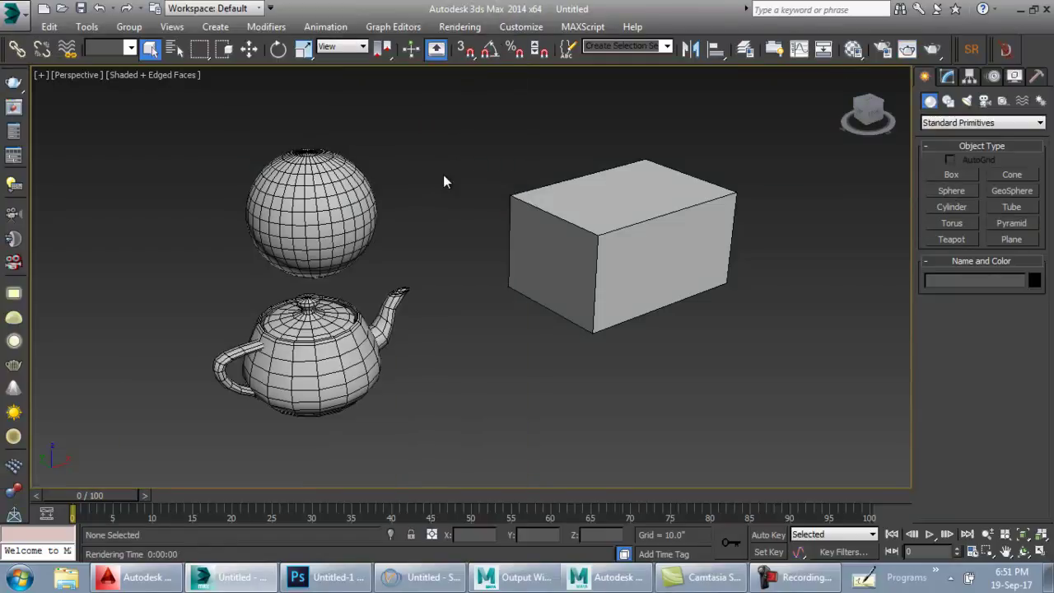
Select all three objects with Ctrl+A and minimize 3ds Max
key("ctrl+a")
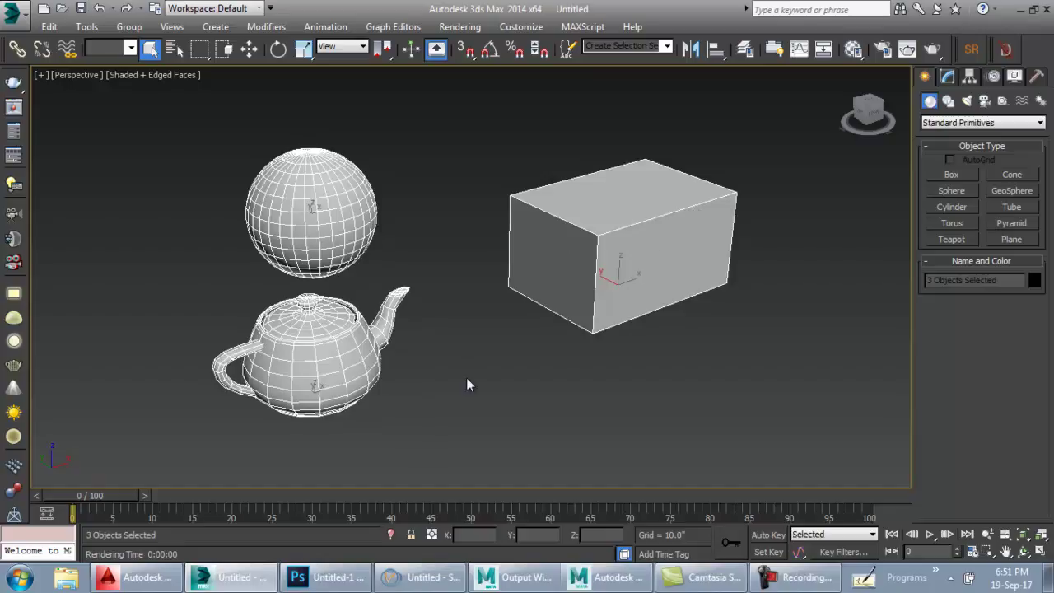
left_click(1018, 9)
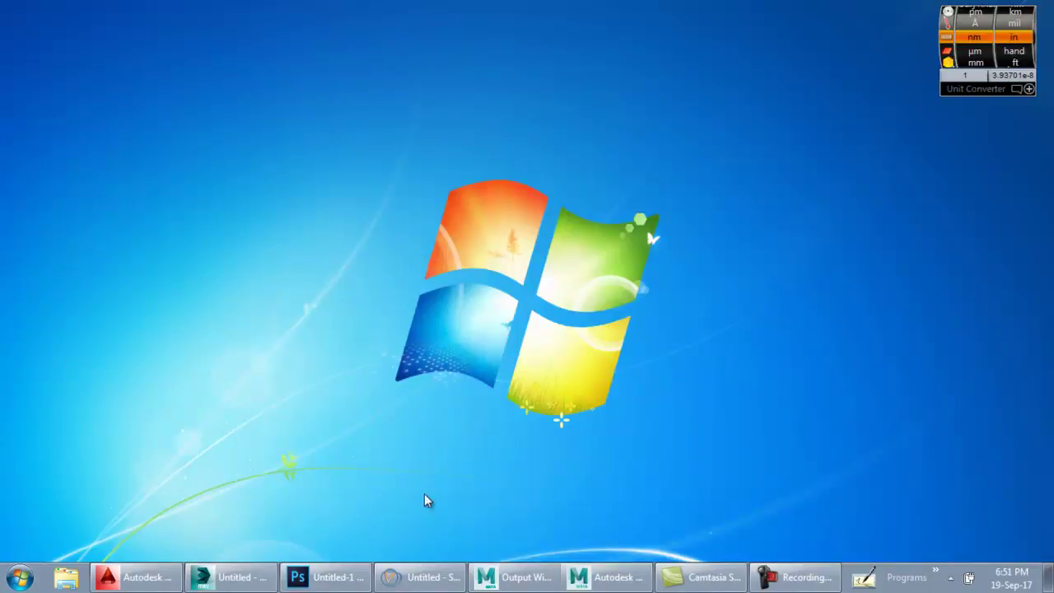
Switch to Photoshop and close the flag document without saving
left_click(312, 583)
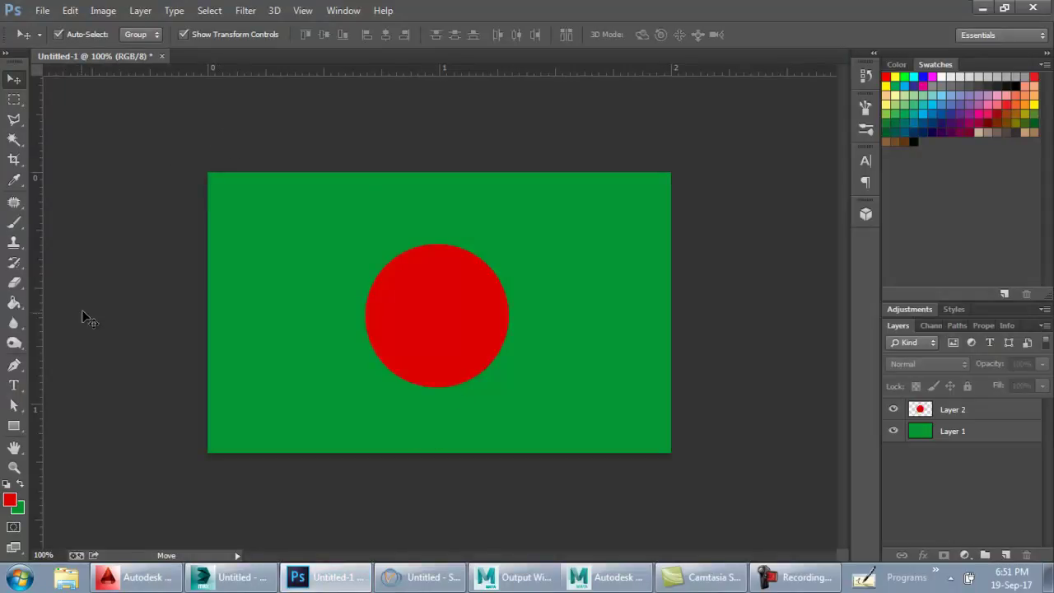
key("ctrl+w")
key("n")
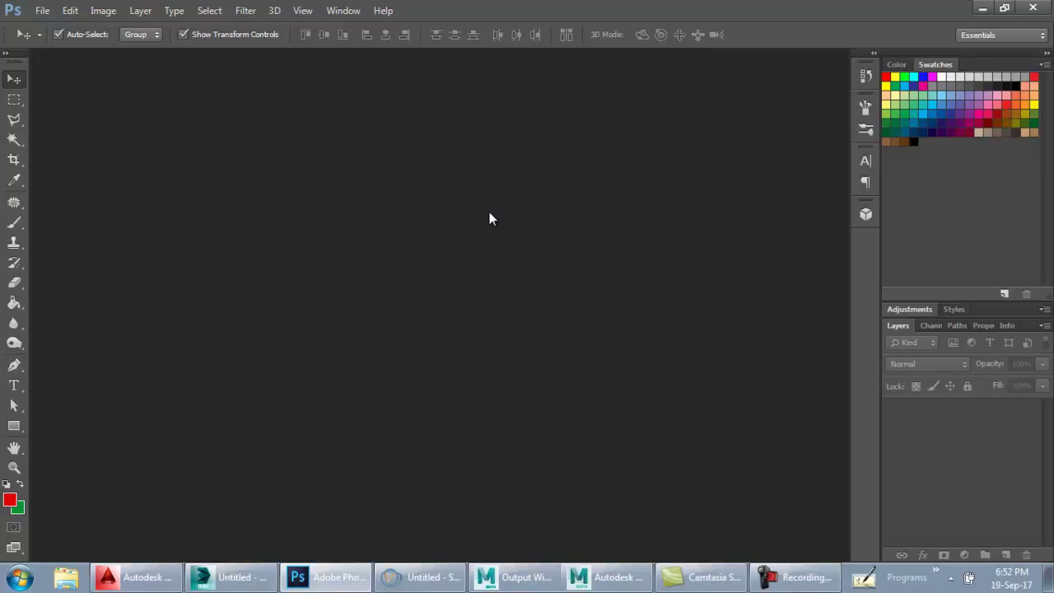
Create a new 600 × 600 px, 300 ppi document with a transparent background
key("ctrl+n")
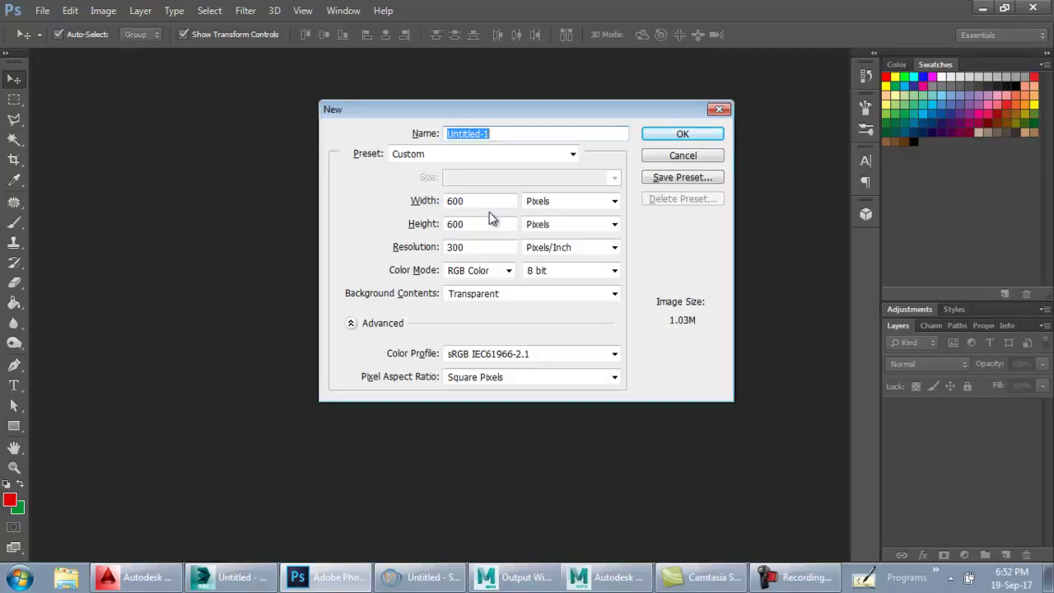
key("Return")
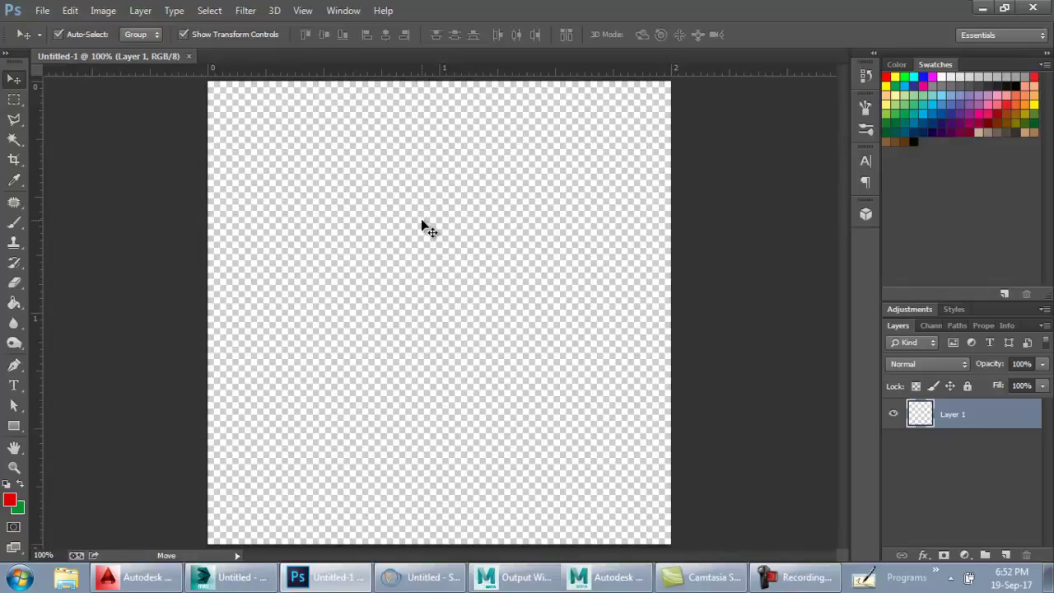
Fill the canvas green and add a new empty Layer 2 above it
key("ctrl+BackSpace")
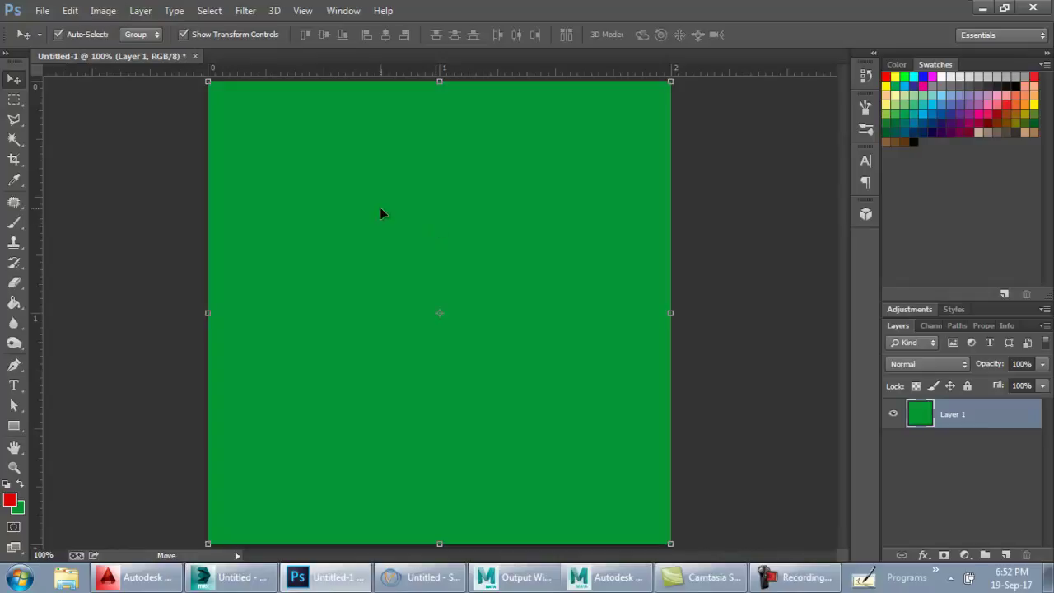
key("ctrl+shift+n")
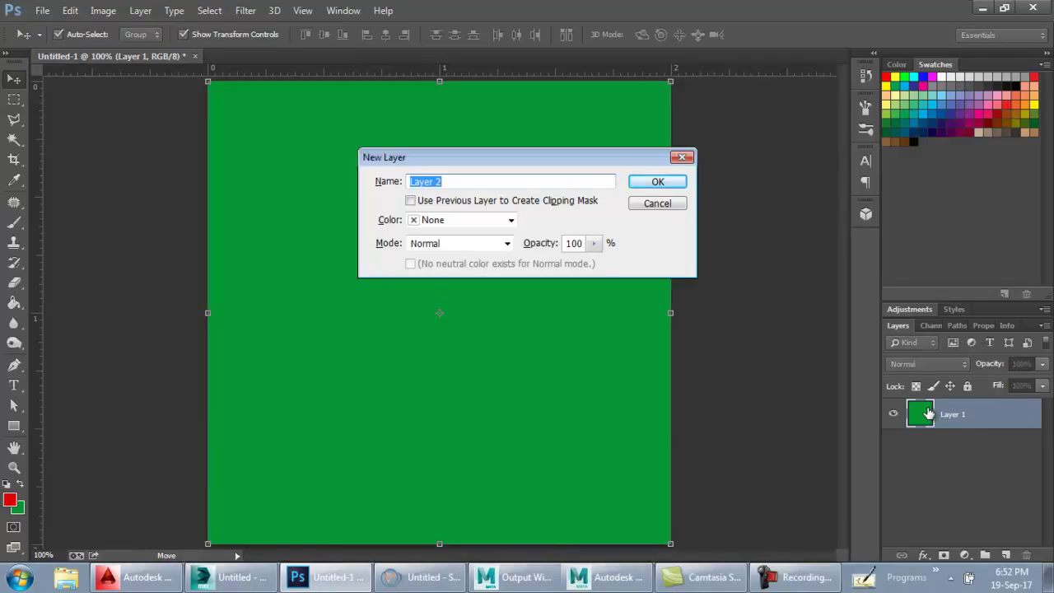
key("Return")
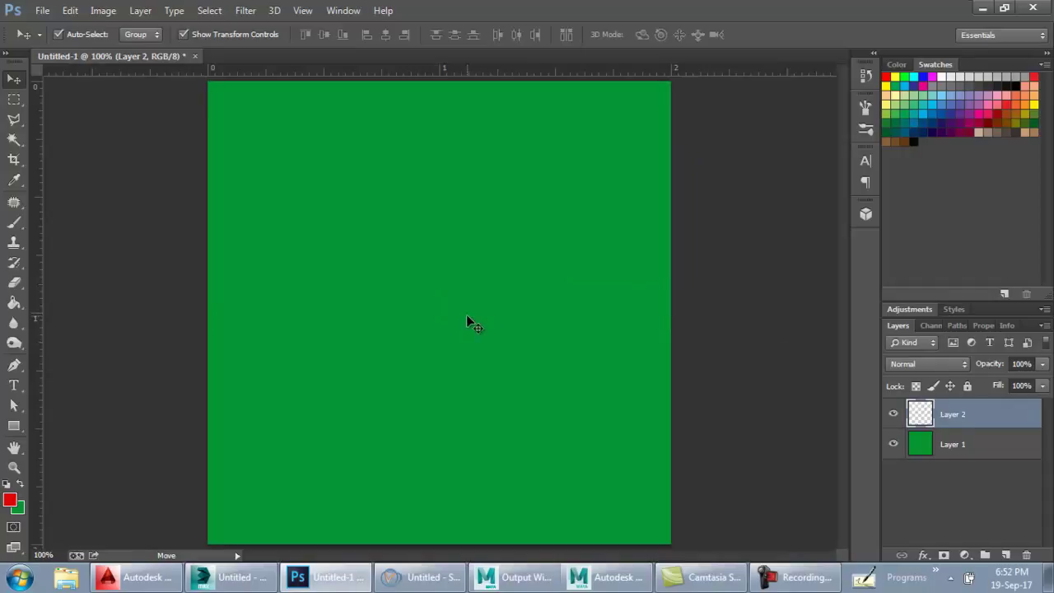
Draw an elliptical circle selection, fill it red, then deselect
key("m")
key("shift+m")
left_click_drag(412, 307, 507, 211, "alt+shift")
mouse_move(460, 346)
left_mouse_down()
mouse_move(489, 341)
mouse_move(466, 348)
left_mouse_up()
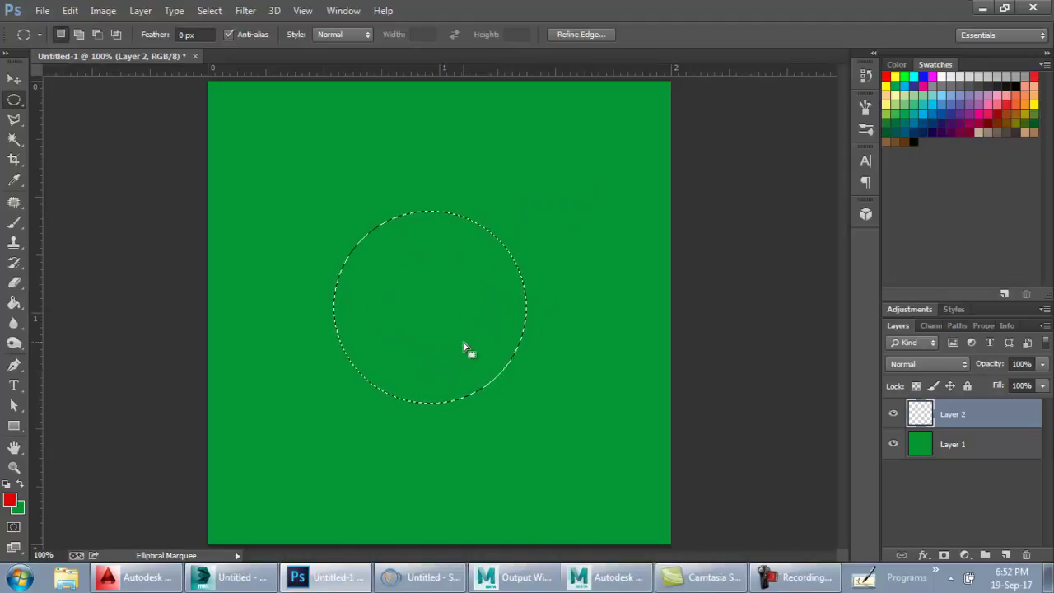
key("alt+BackSpace")
key("ctrl+d")
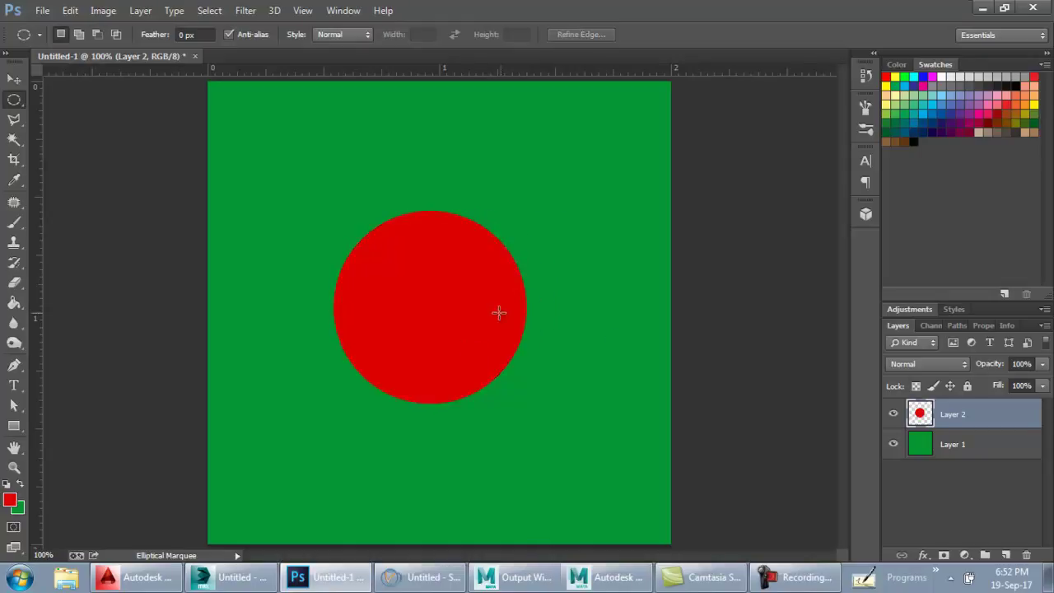
Move the red circle to the centre of the canvas
key("ctrl+minus")
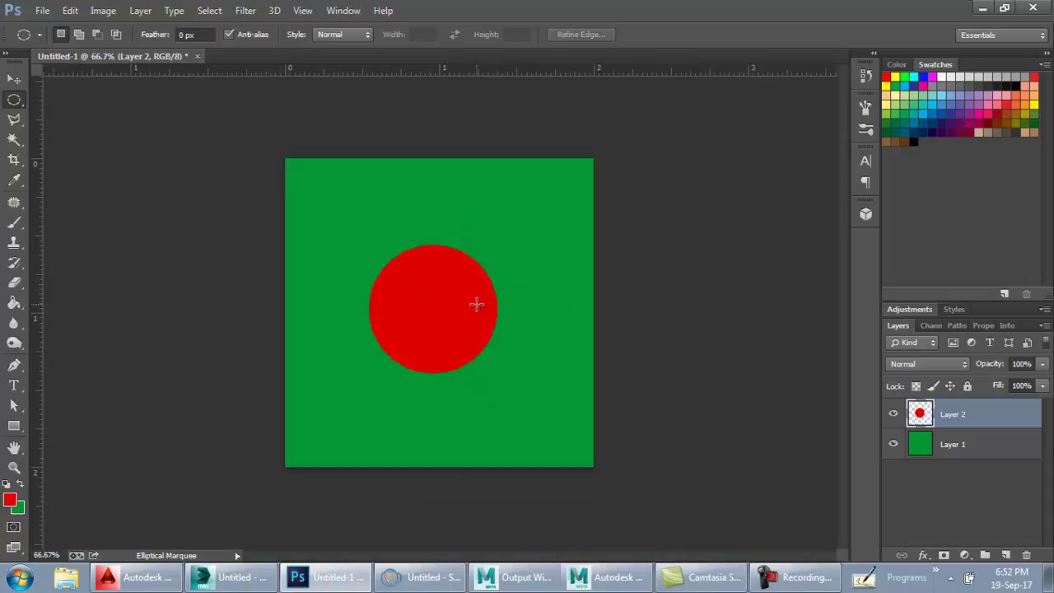
key("v")
left_click_drag(467, 349, 476, 353)
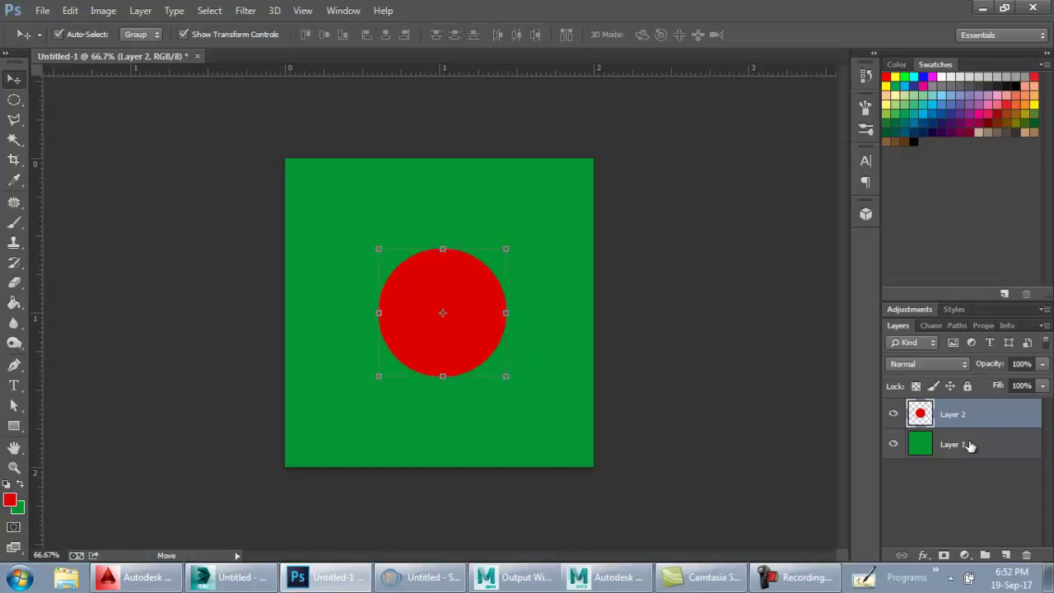
Make the green Layer 1 active and dismiss the no-pixels-selected warning
left_click(970, 445)
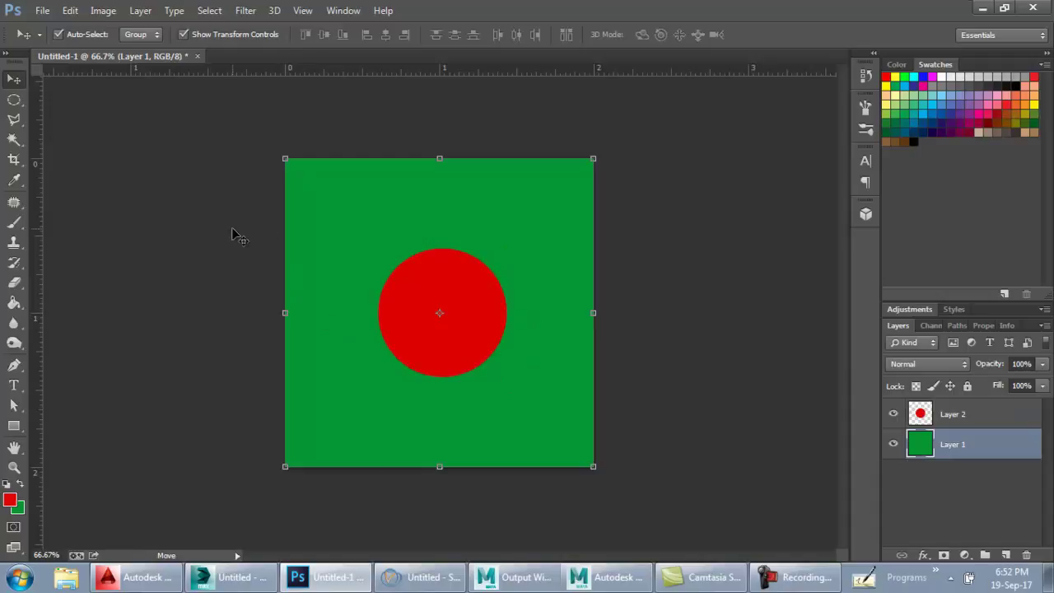
key("m")
left_click_drag(272, 220, 733, 381)
key("Return")
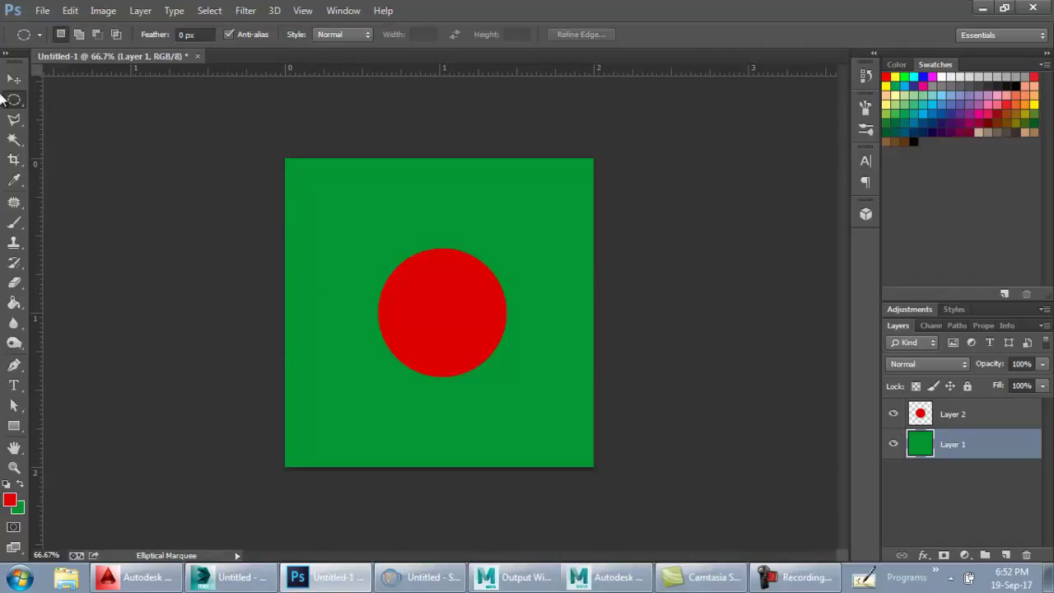
Select a horizontal band across the canvas middle with the Rectangular Marquee and crop to it
right_click(13, 99)
left_click(72, 95)
left_click_drag(247, 208, 852, 395)
left_click_drag(545, 274, 546, 285)
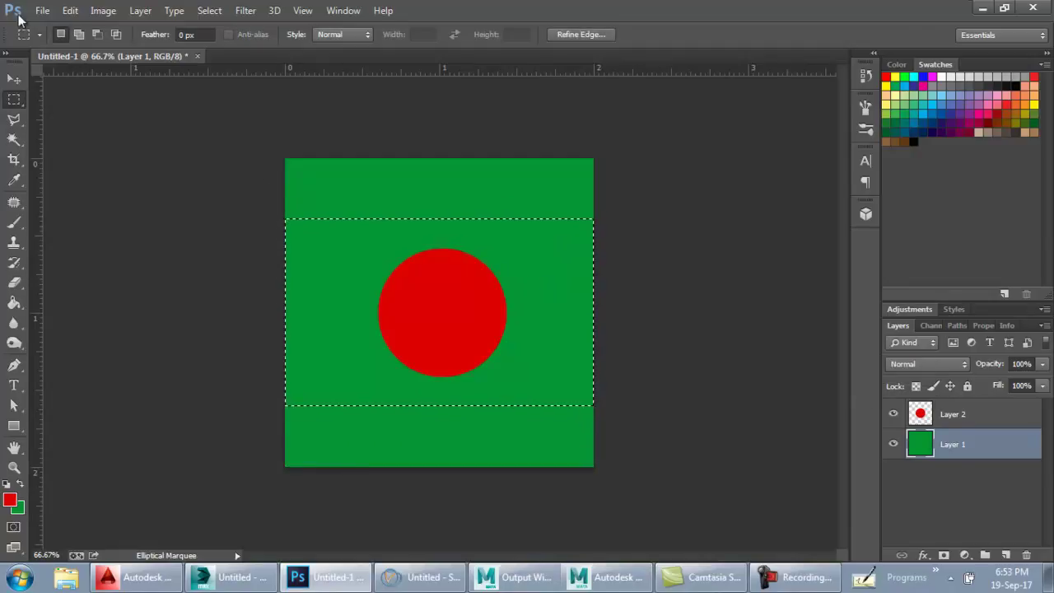
left_click(97, 11)
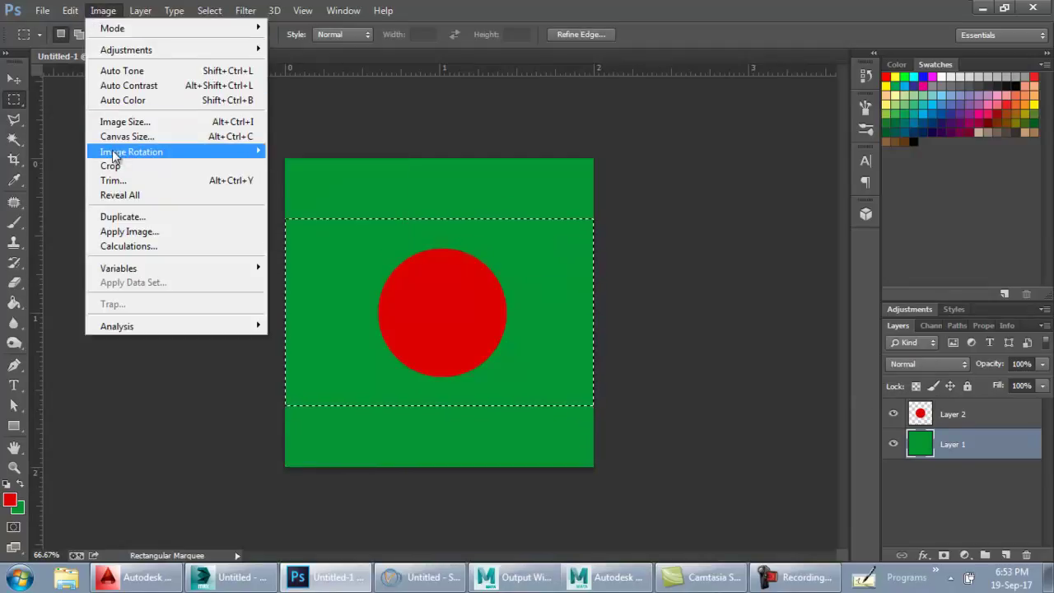
left_click(224, 166)
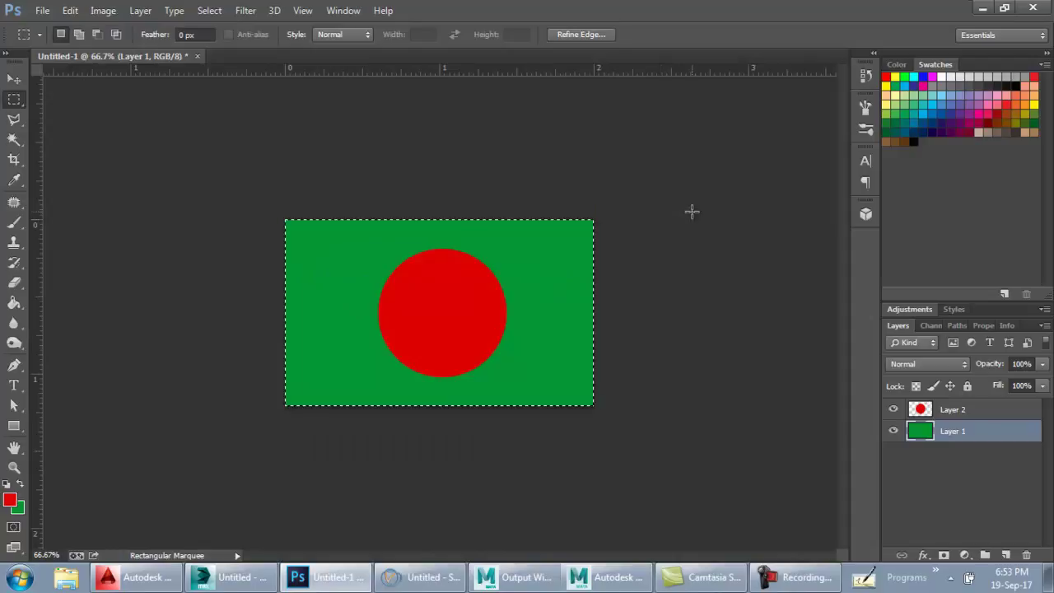
Scale the red circle down slightly with a transform, then minimize Photoshop
key("v")
left_click(454, 303)
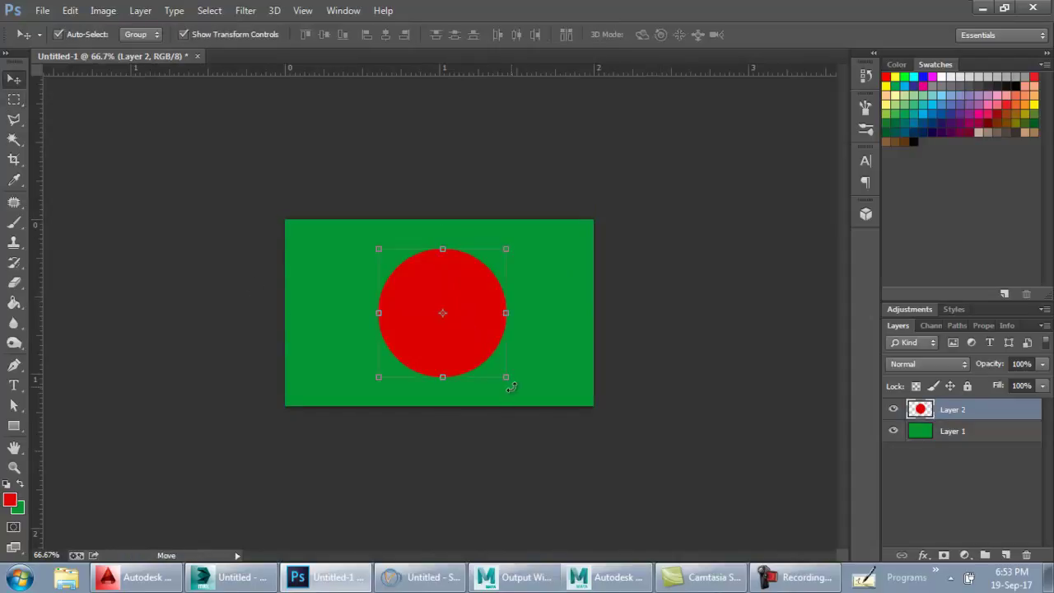
left_click_drag(505, 379, 487, 368)
key("Return")
left_click(630, 325)
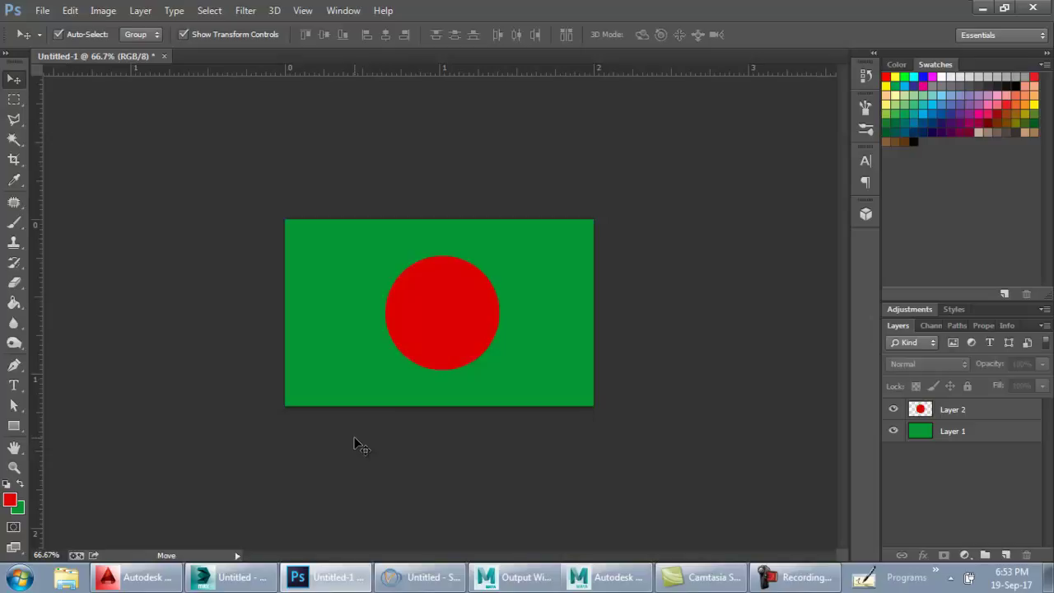
left_click(982, 7)
right_click(222, 210)
left_click(266, 250)
right_click(264, 239)
left_click(306, 283)
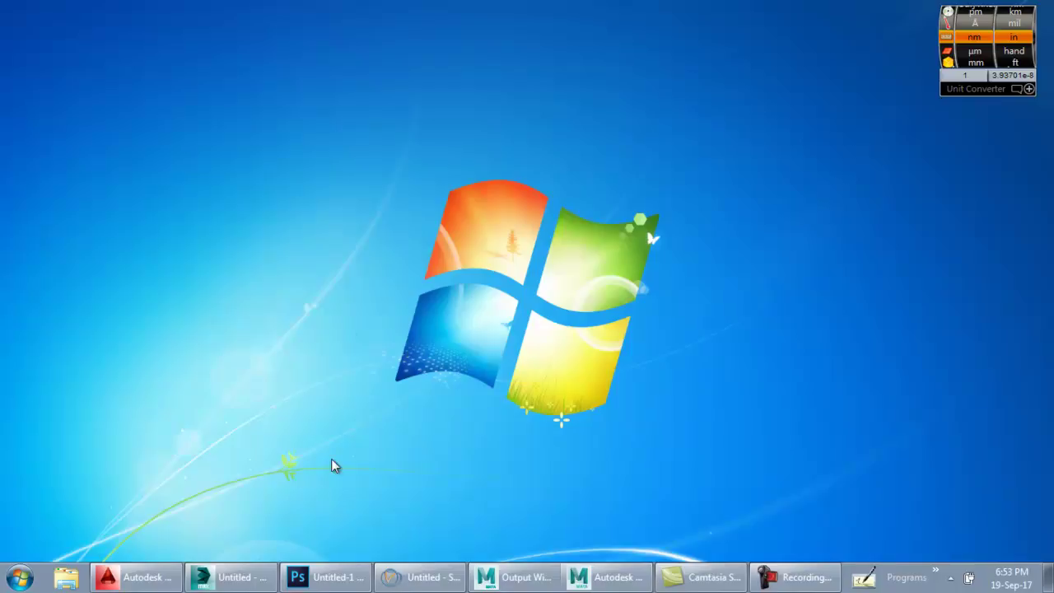
right_click(255, 287)
left_click(281, 333)
right_click(291, 321)
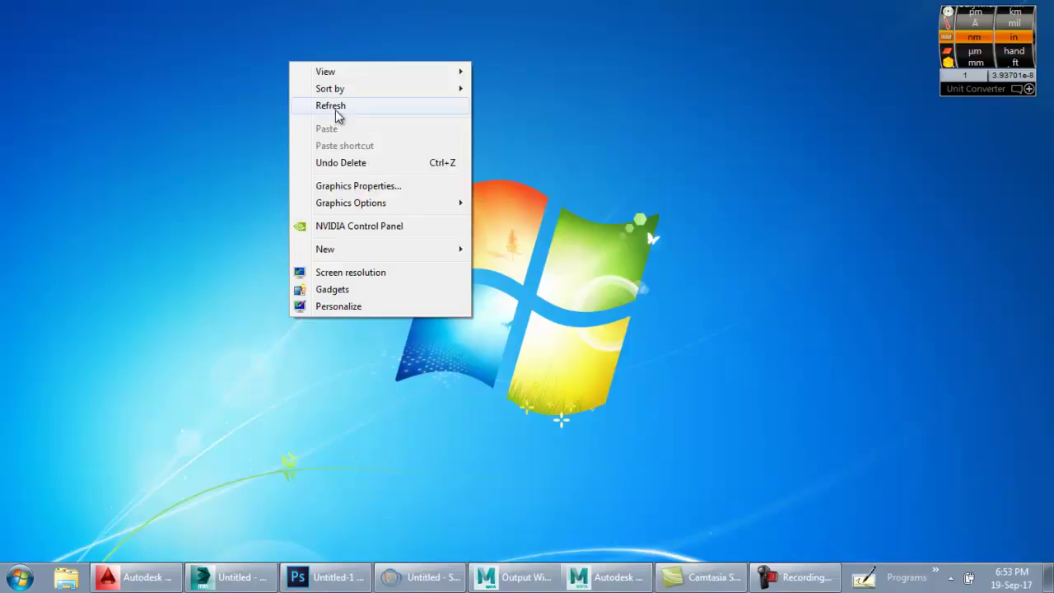
left_click(332, 106)
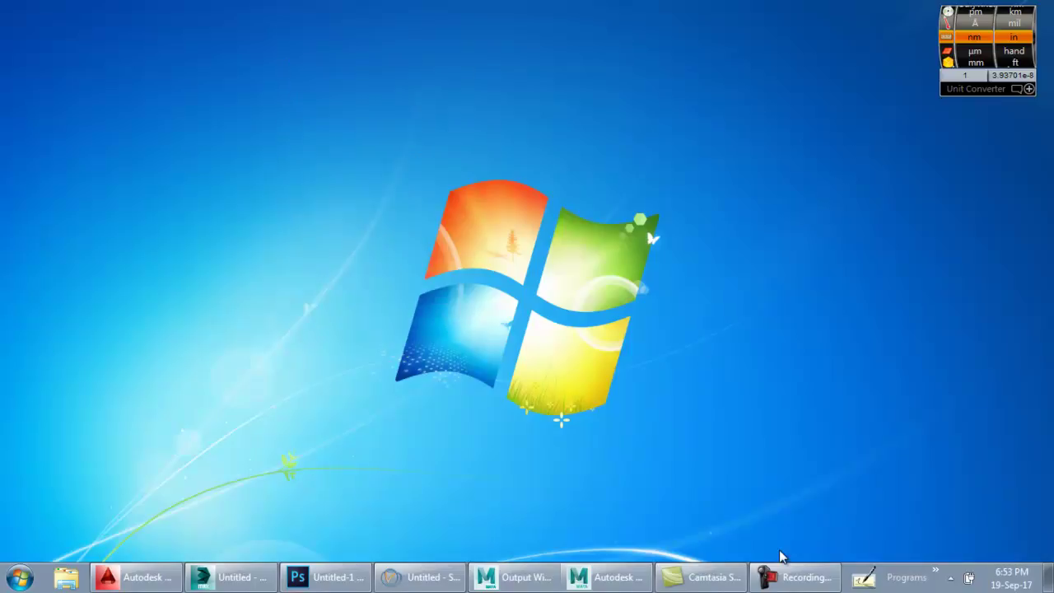
right_click(251, 261)
left_click(290, 304)
Bring Maya back, switch to the four-view layout, and delete the cube
left_click(605, 577)
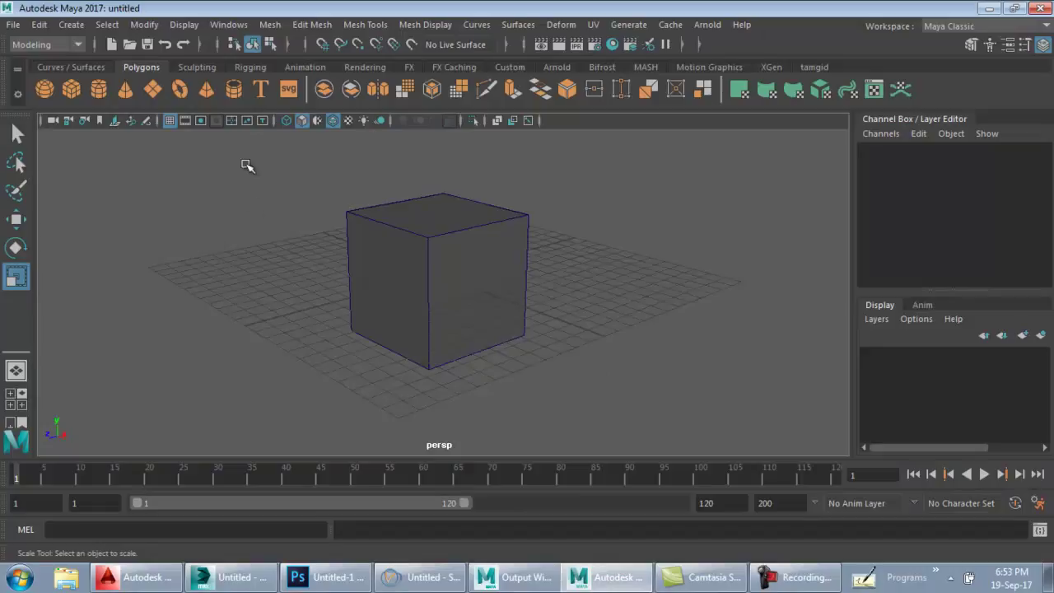
scroll(404, 278, "down", 2)
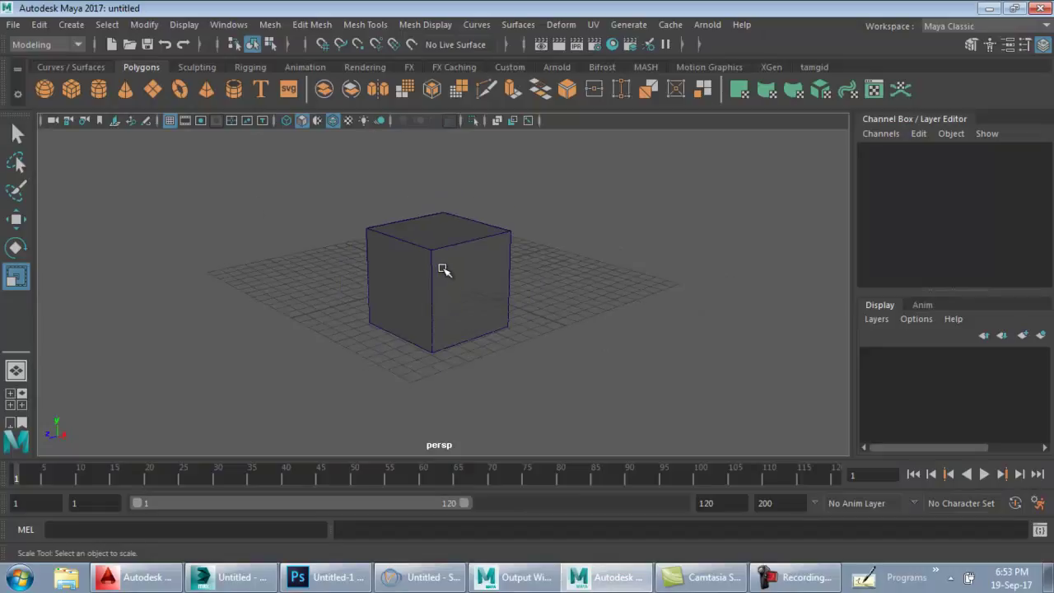
key("space")
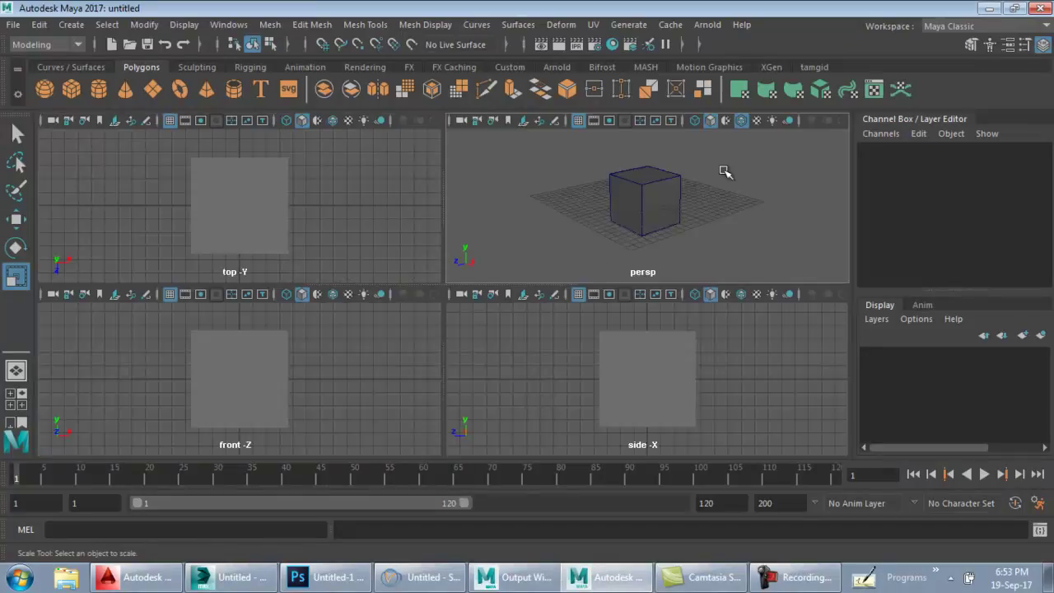
key("q")
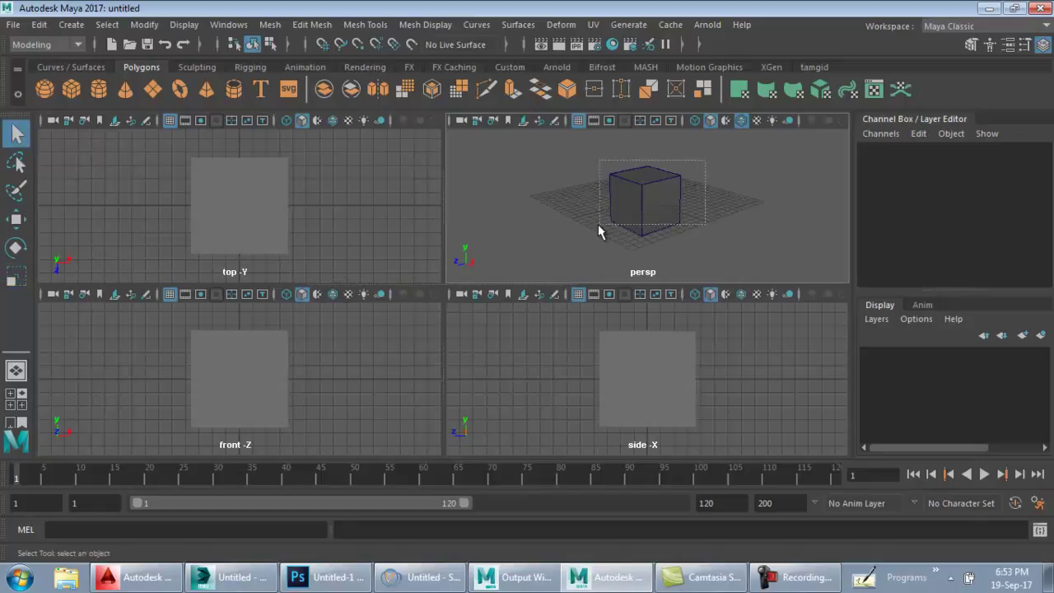
left_click(610, 224)
key("Delete")
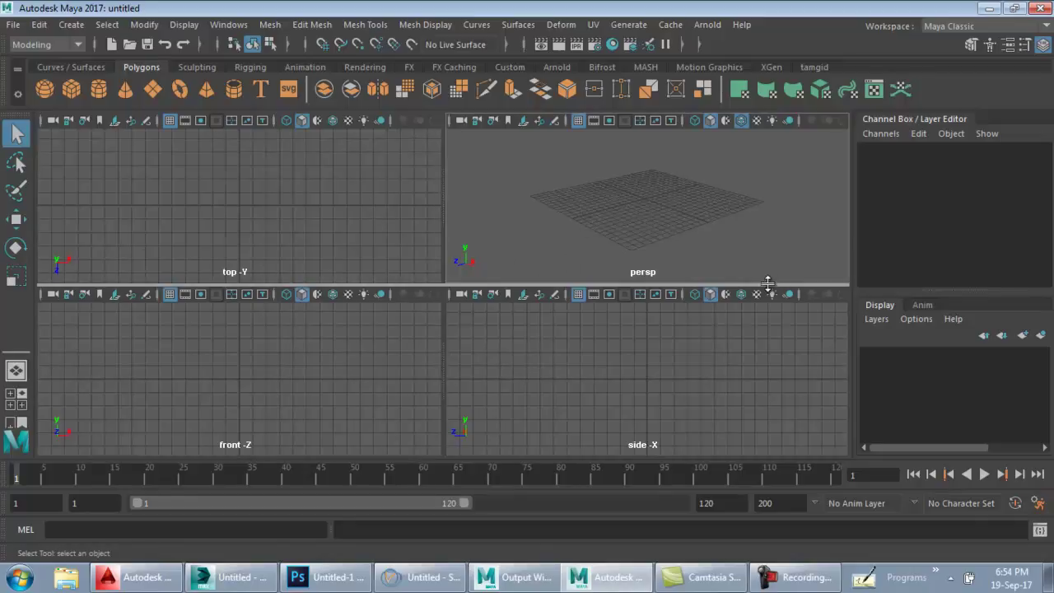
Create a polygon cube in the maximized persp view, scaled up to about 6.944 and stretched to Z 10.734
key("space")
left_click(72, 91)
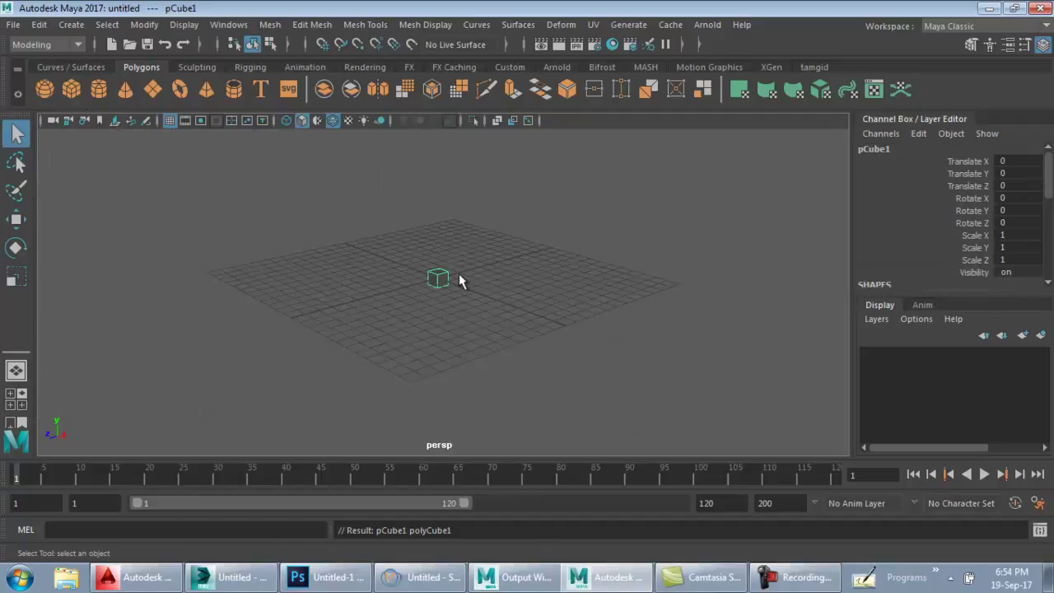
key("r")
middle_click_drag(454, 254, 517, 200)
left_click_drag(381, 293, 357, 301)
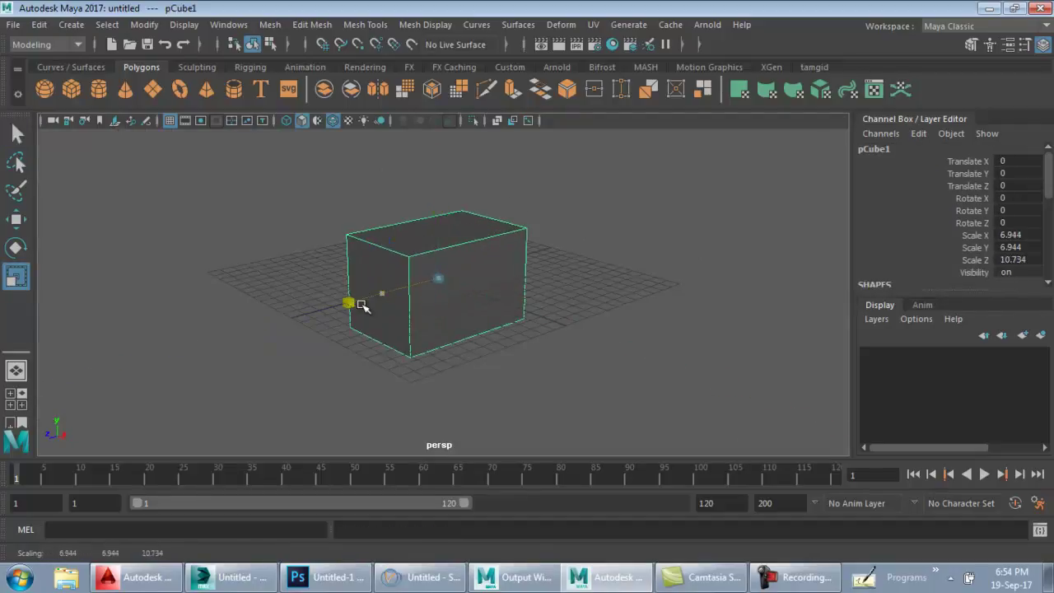
Raise the box so it sits on the grid, deselect it, and minimize Maya
key("w")
left_click_drag(437, 243, 438, 201)
left_click(631, 249)
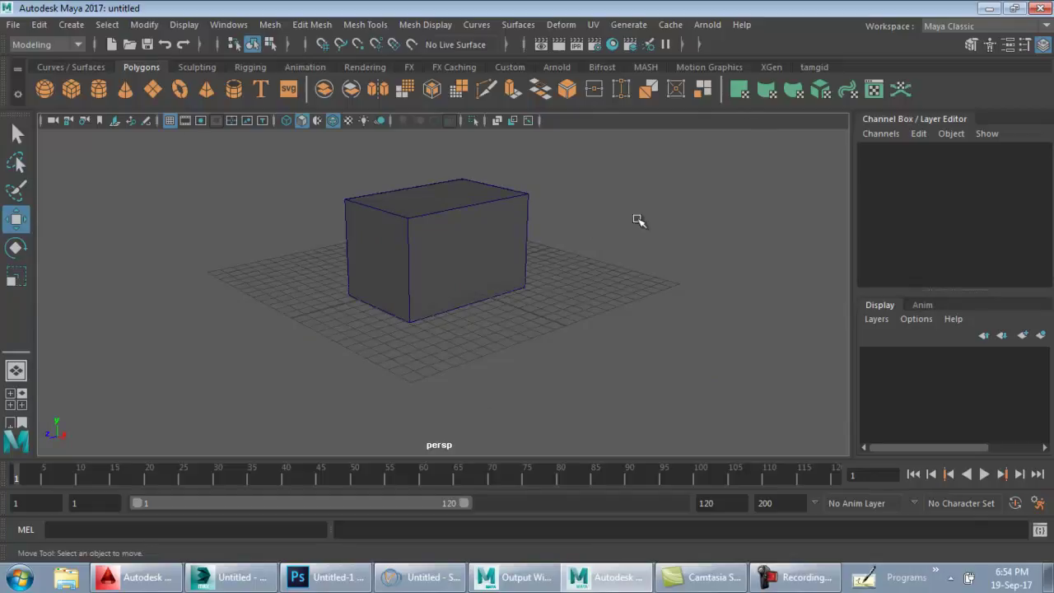
left_click(989, 8)
Refresh the desktop from its context menu and restore SketchUp from the taskbar
right_click(405, 176)
left_click(437, 223)
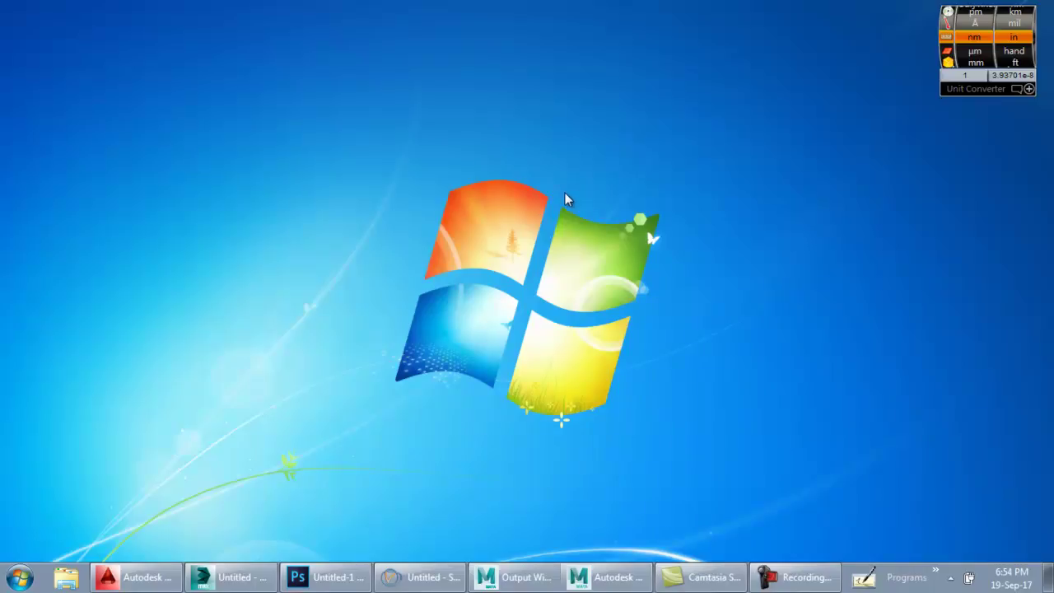
left_click(436, 578)
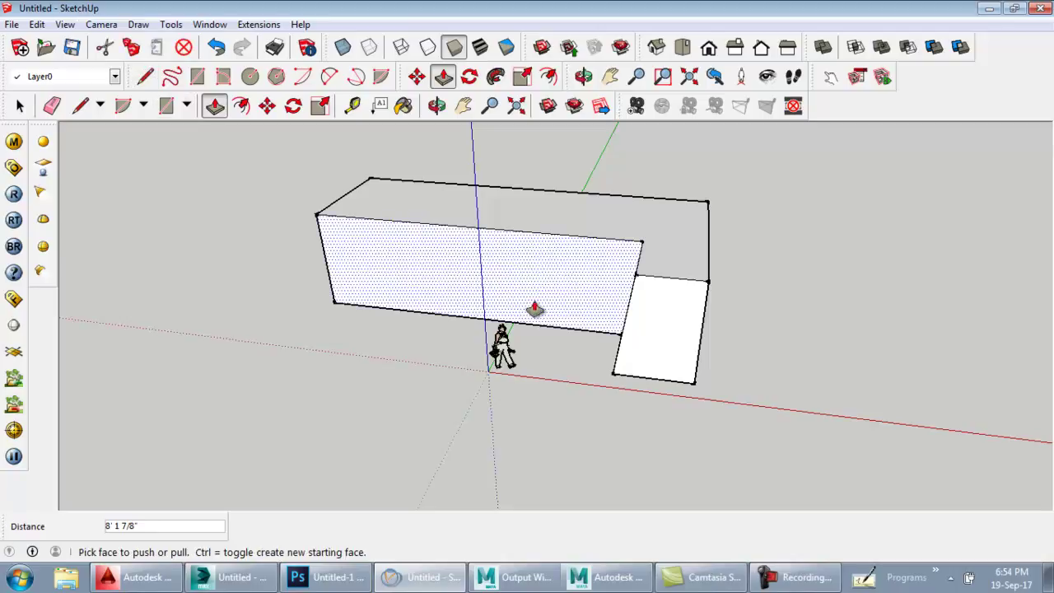
Window-select the stepped block's edges and faces and delete them until only the scale figure remains
left_click(20, 105)
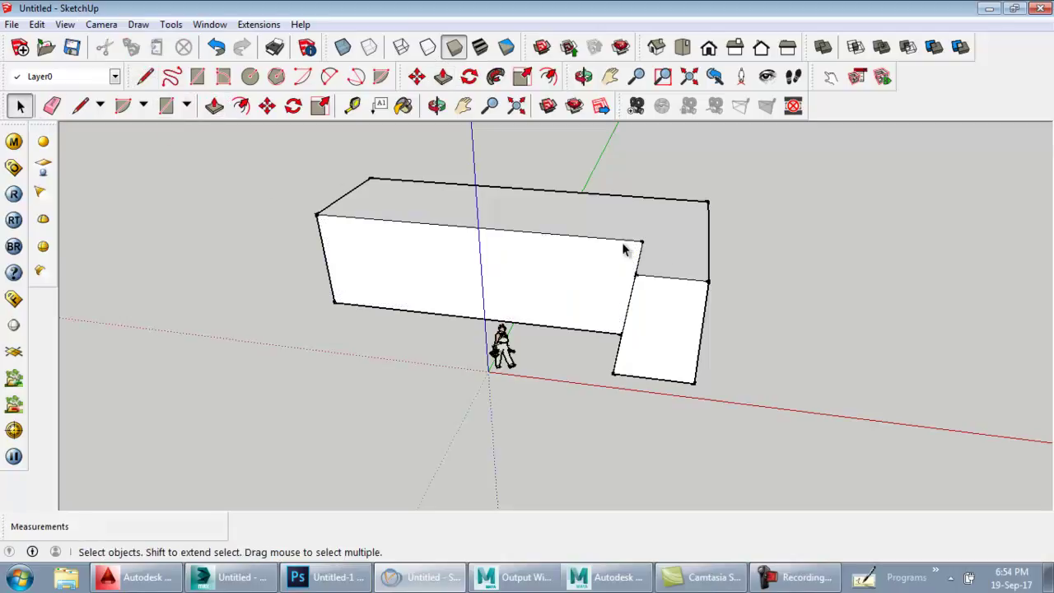
scroll(617, 286, "down", 1)
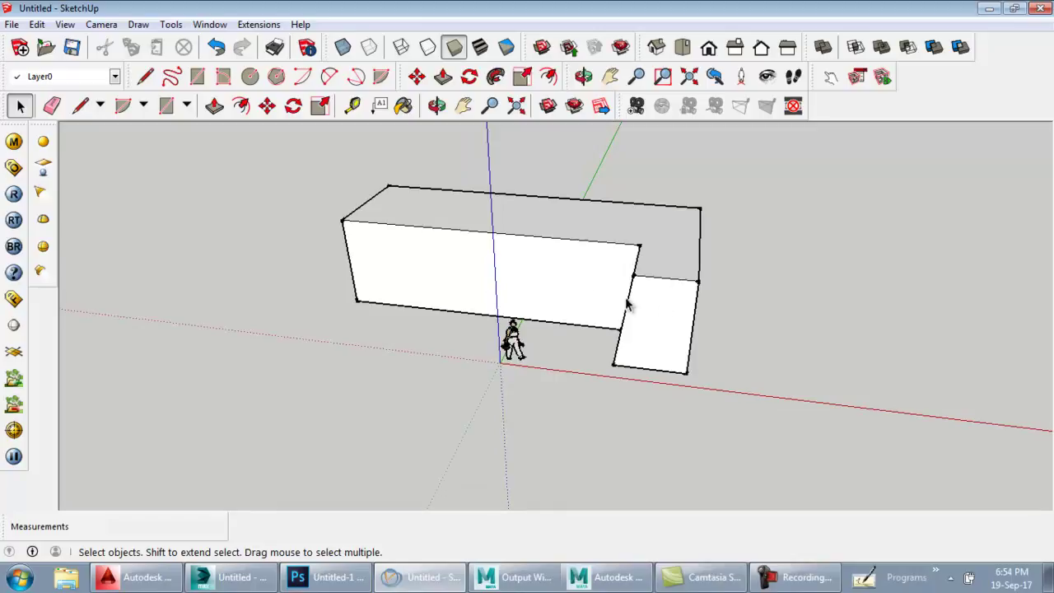
scroll(588, 295, "down", 1)
left_click_drag(343, 177, 890, 406)
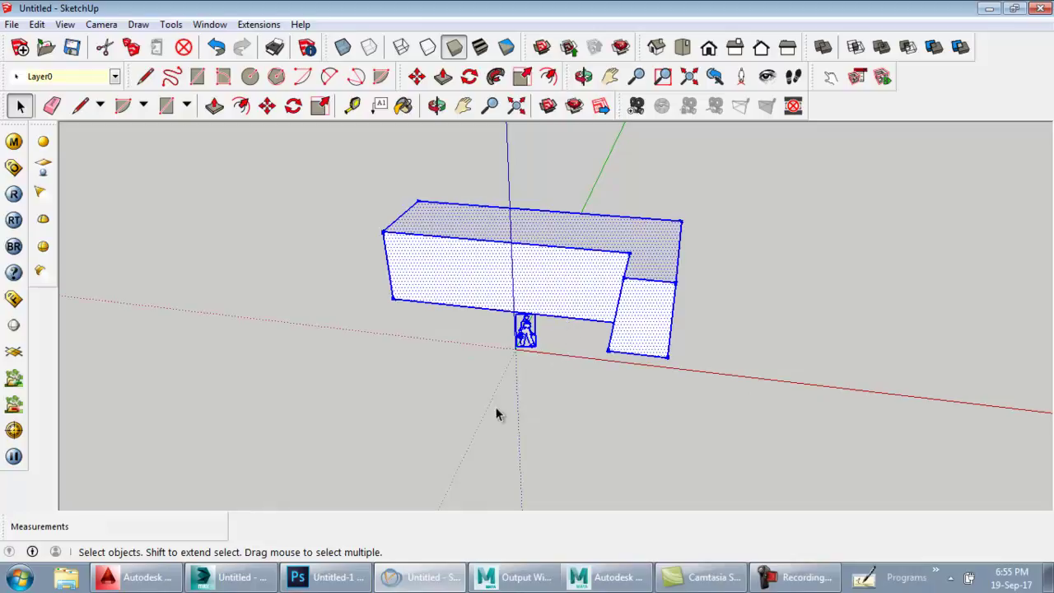
middle_click_drag(557, 406, 394, 421)
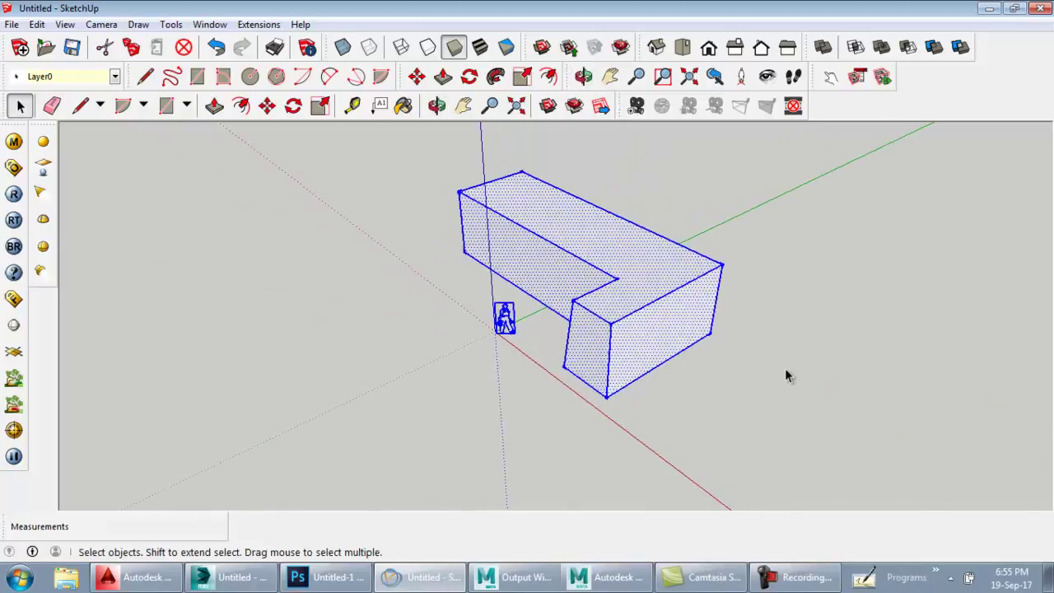
left_click(424, 181)
left_click_drag(422, 166, 570, 399)
key("Delete")
key("Delete")
left_click_drag(529, 252, 658, 310)
left_click_drag(430, 206, 682, 288)
scroll(588, 321, "up", 3)
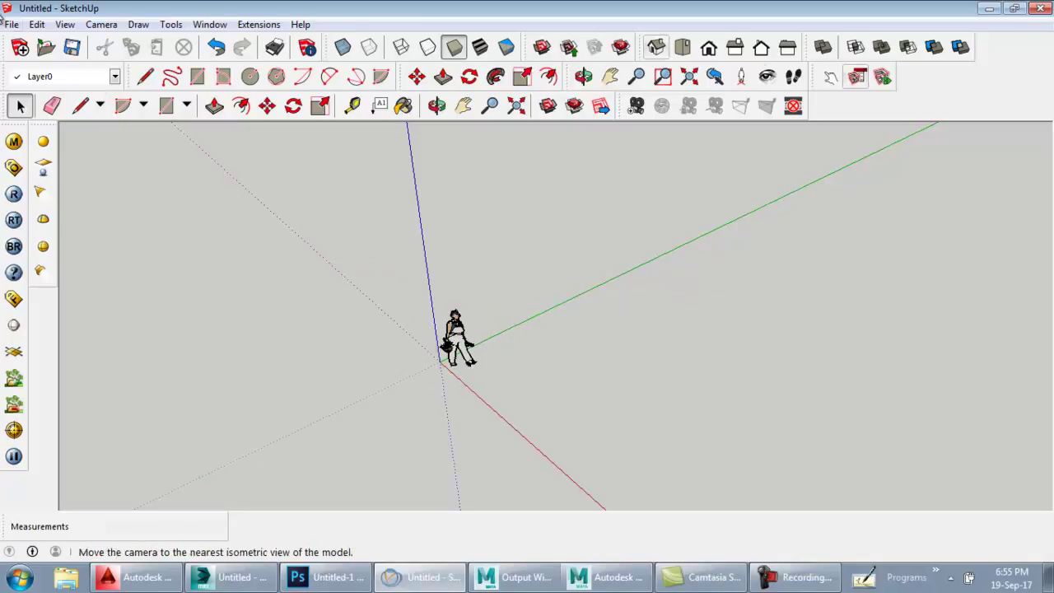
Draw a rectangle on the ground and push/pull it up into a tall box
left_click(187, 105)
left_click(194, 130)
left_click(601, 298)
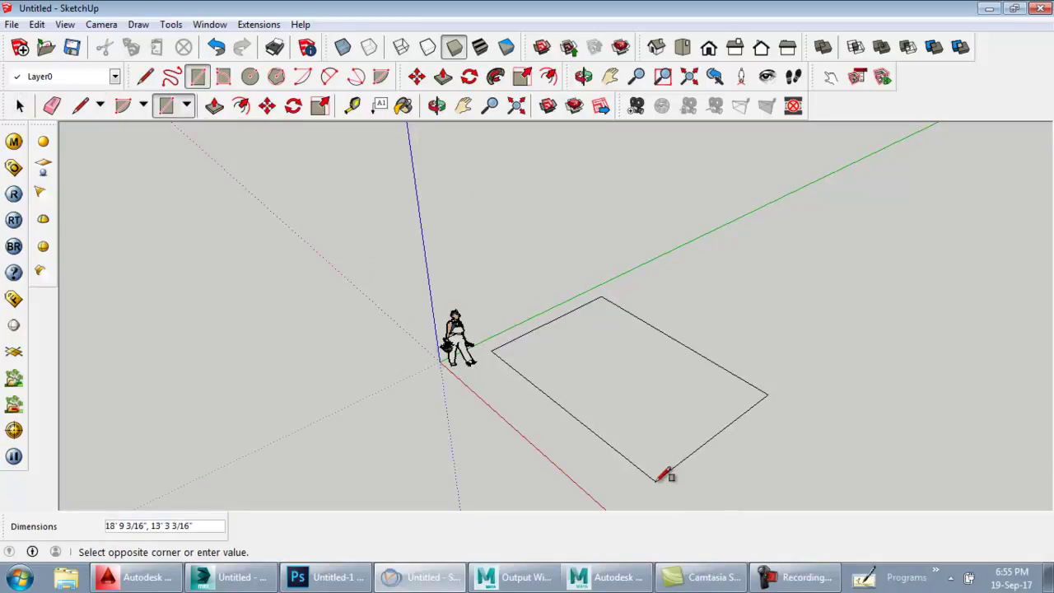
left_click(658, 476)
left_click(214, 106)
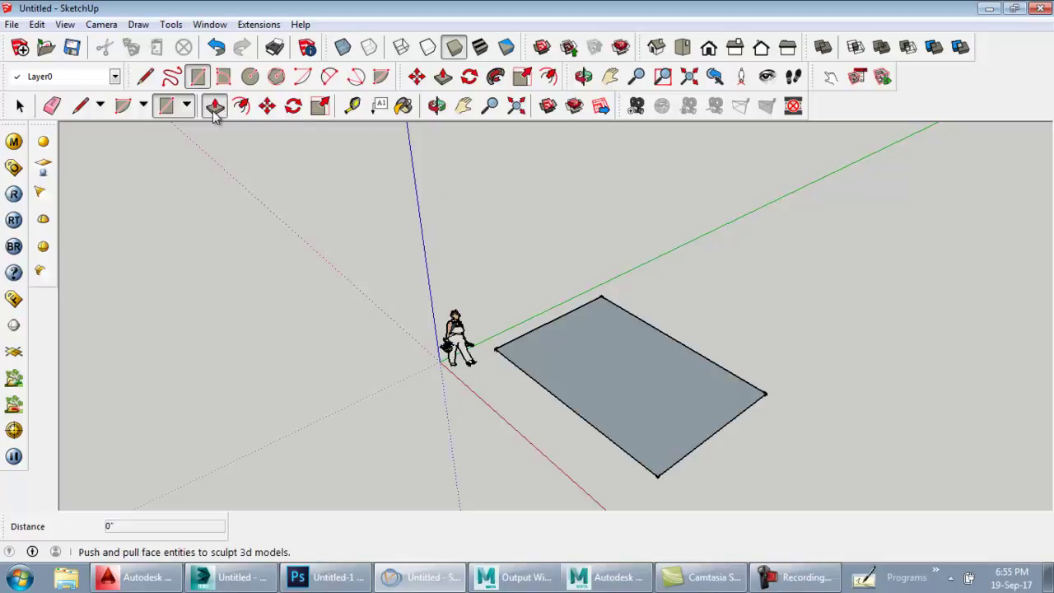
left_click(700, 371)
left_click_drag(722, 348, 807, 407)
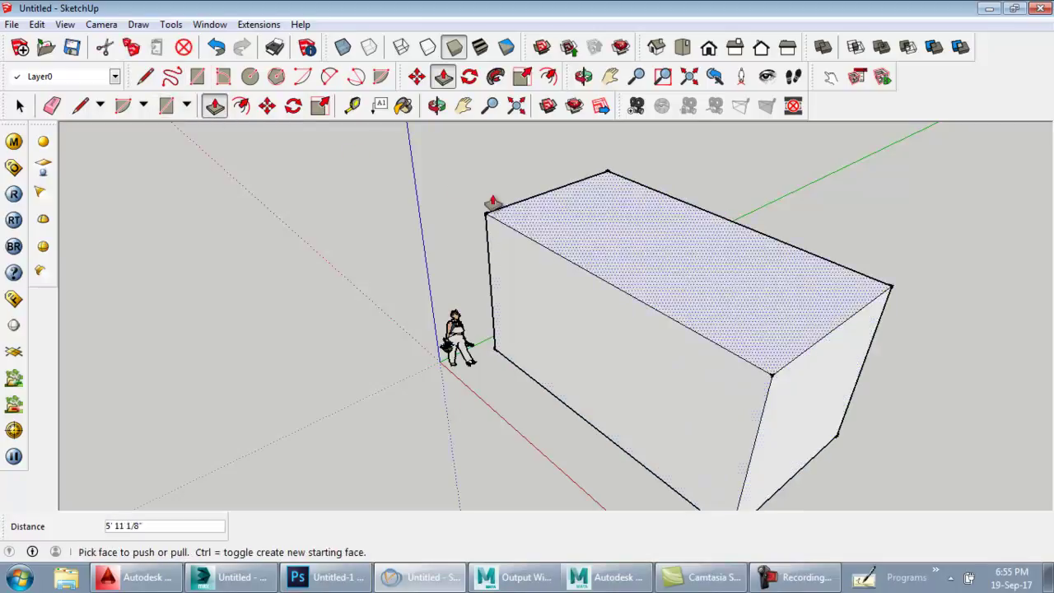
Draw a strip rectangle on the front face, push it in as a notch, and lengthen the right end
left_click(166, 105)
left_click(676, 321)
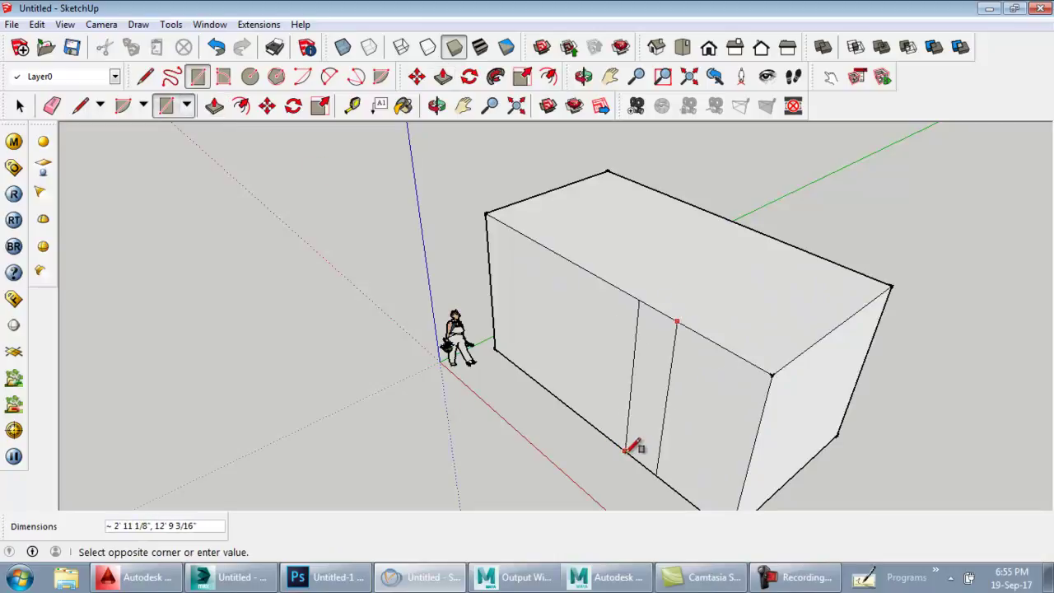
left_click(619, 443)
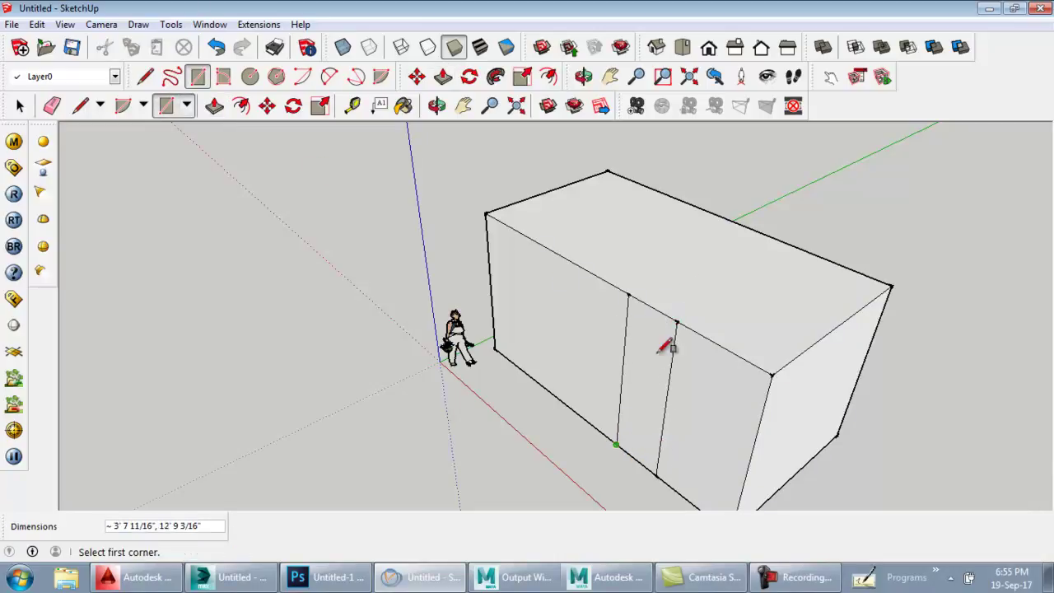
left_click(214, 106)
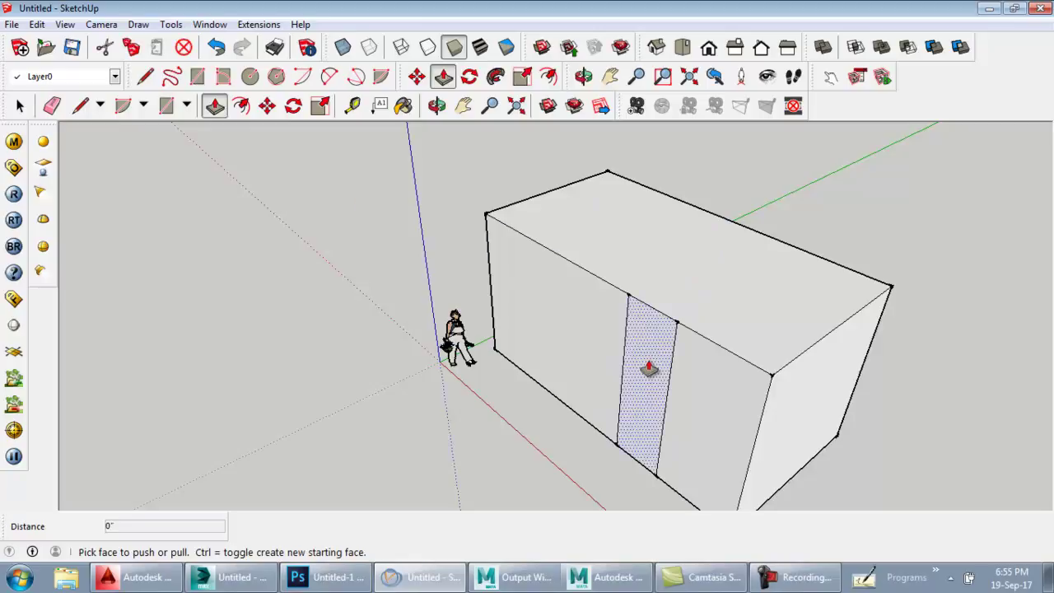
left_click_drag(647, 341, 543, 431)
scroll(631, 306, "down", 2)
left_click_drag(815, 399, 849, 395)
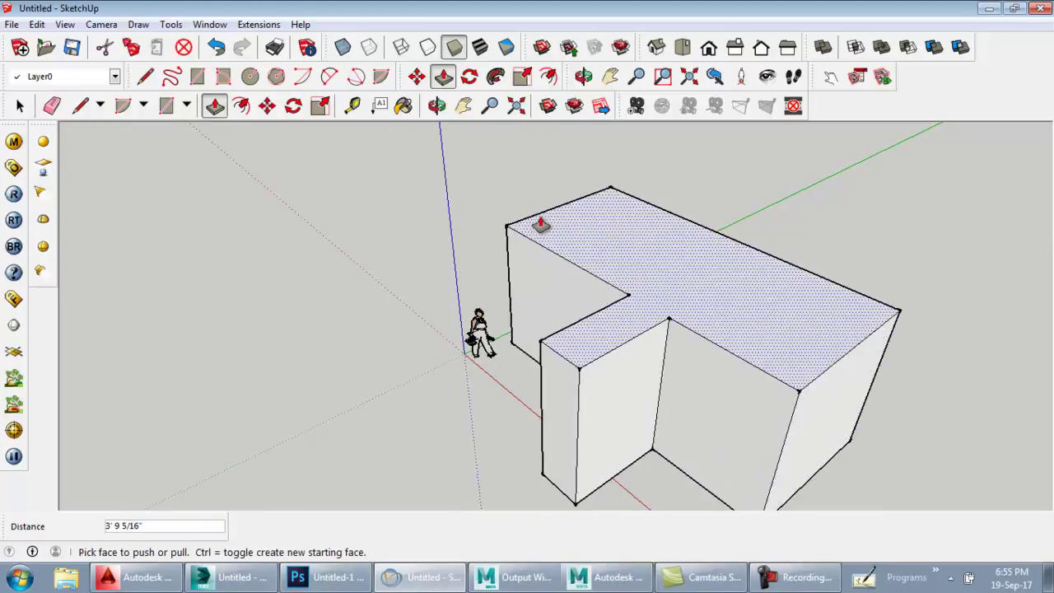
Pull the left end face outward and the top face up to make the block taller
middle_click_drag(496, 260, 414, 347)
left_click_drag(433, 291, 400, 207)
middle_click_drag(574, 407, 266, 400)
left_click_drag(663, 238, 664, 188)
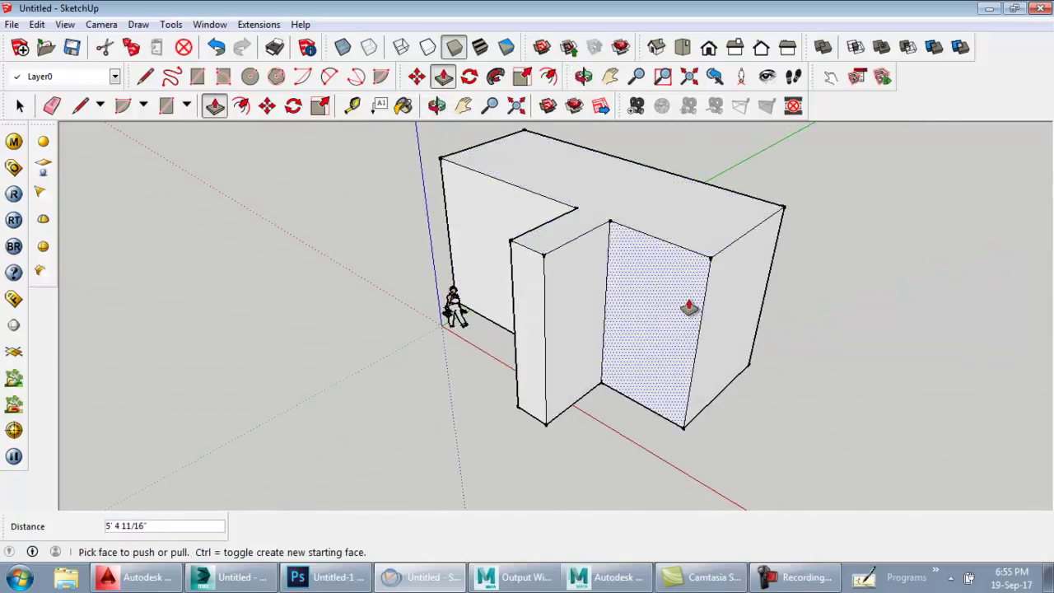
scroll(576, 280, "down", 1)
middle_click_drag(571, 306, 619, 333)
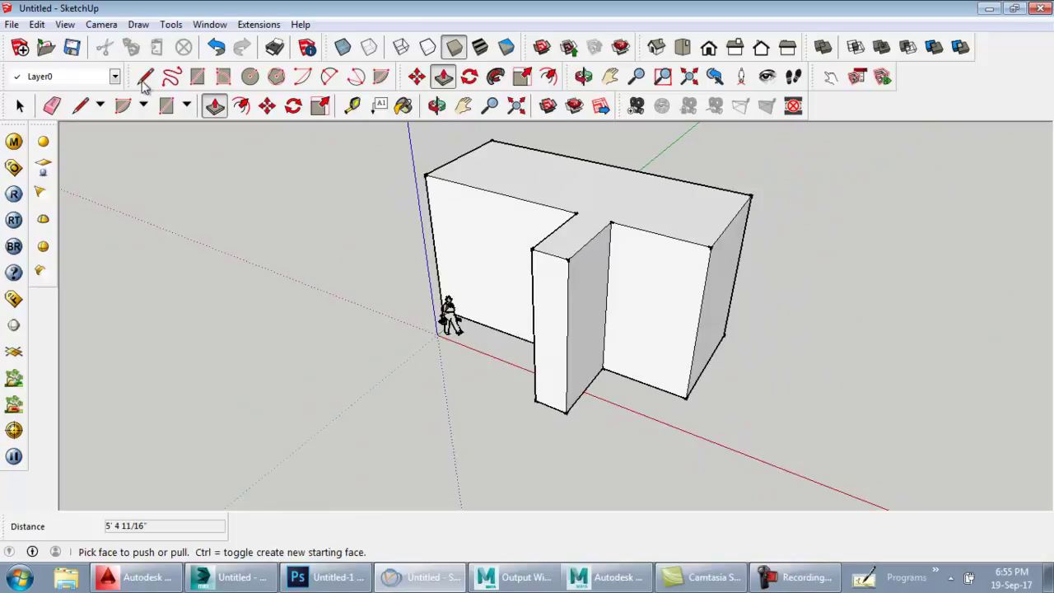
left_click(20, 105)
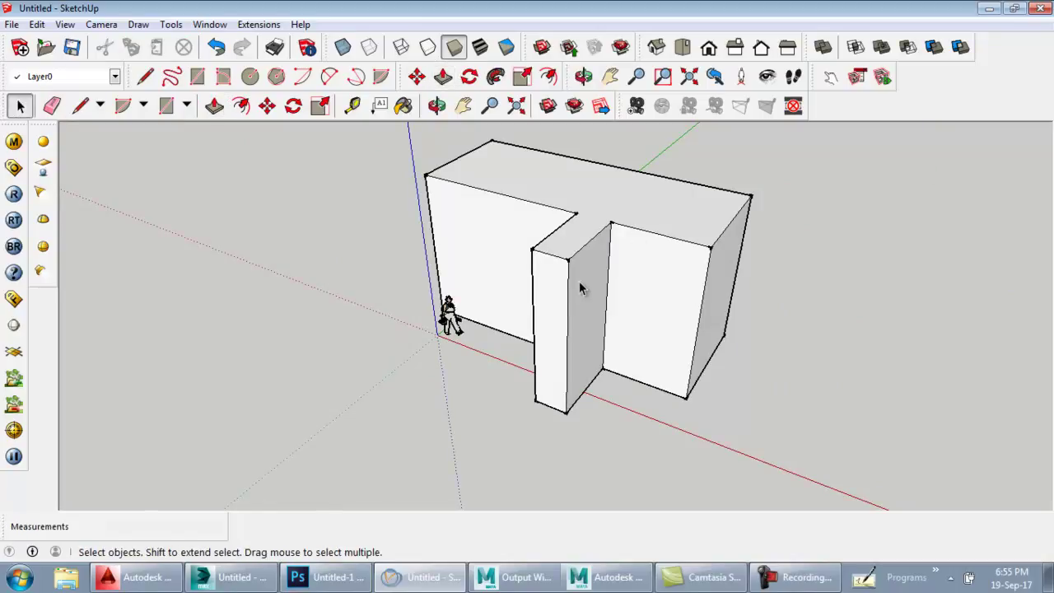
Look briefly around the finished stepped block, then minimize SketchUp
middle_click_drag(582, 283, 590, 277)
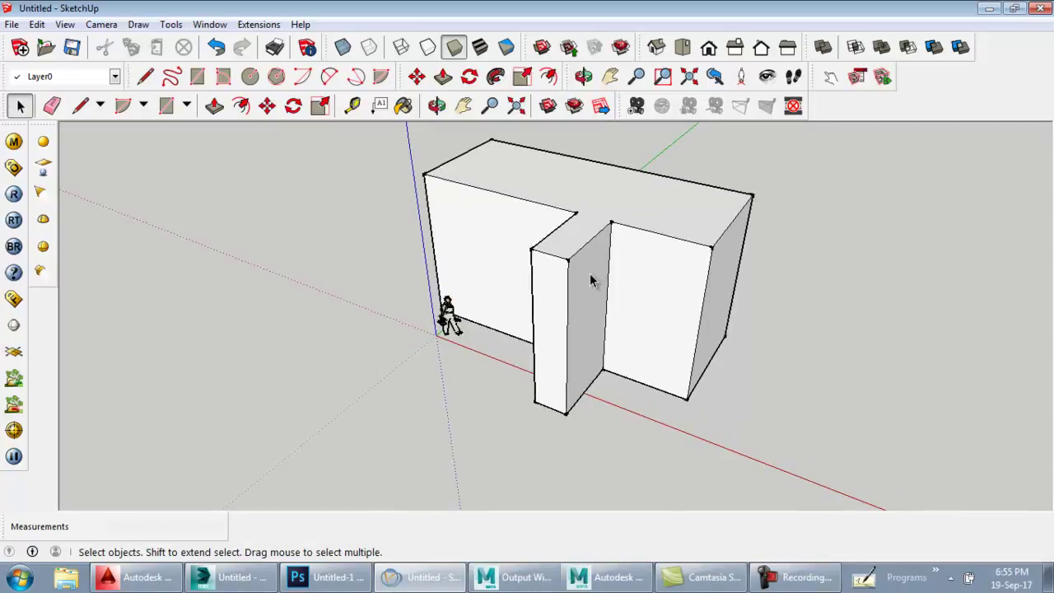
scroll(590, 277, "up", 1)
scroll(590, 276, "down", 1)
scroll(572, 282, "up", 1)
scroll(571, 283, "down", 1)
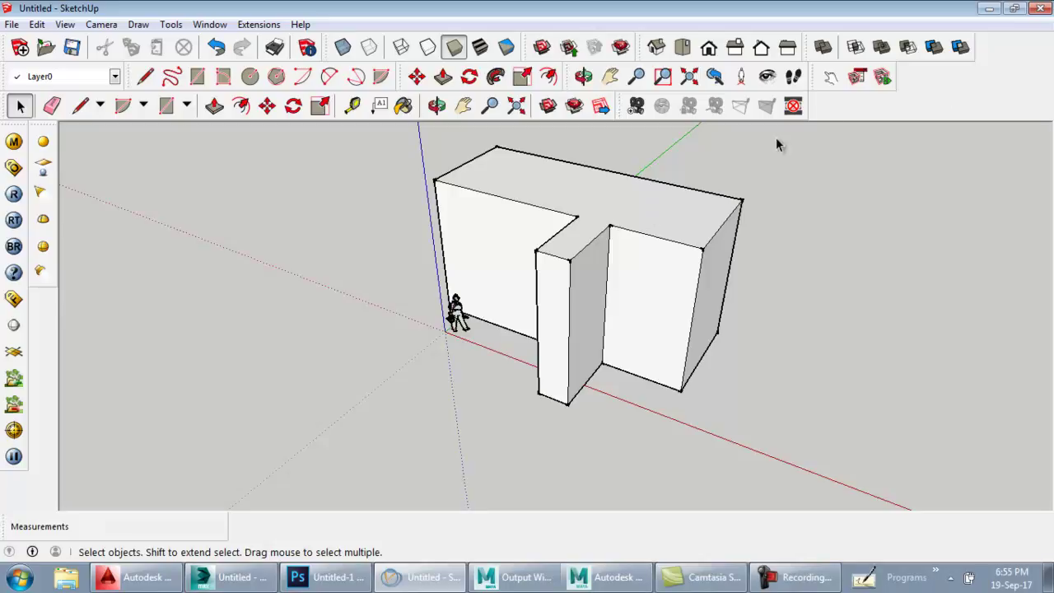
left_click(989, 8)
right_click(464, 252)
left_click(494, 294)
right_click(471, 254)
left_click(499, 295)
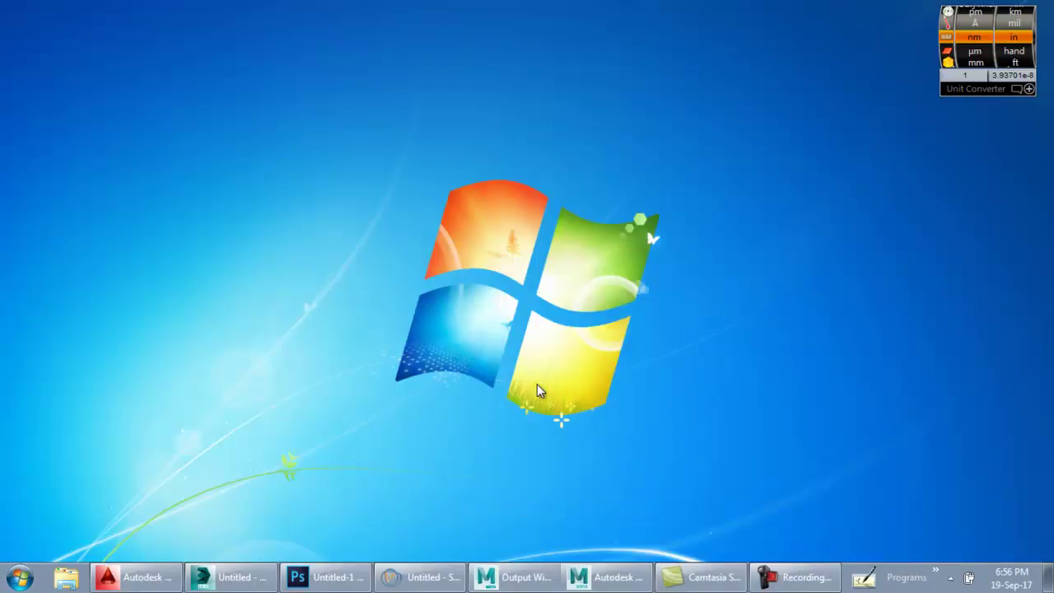
right_click(471, 63)
left_click(504, 106)
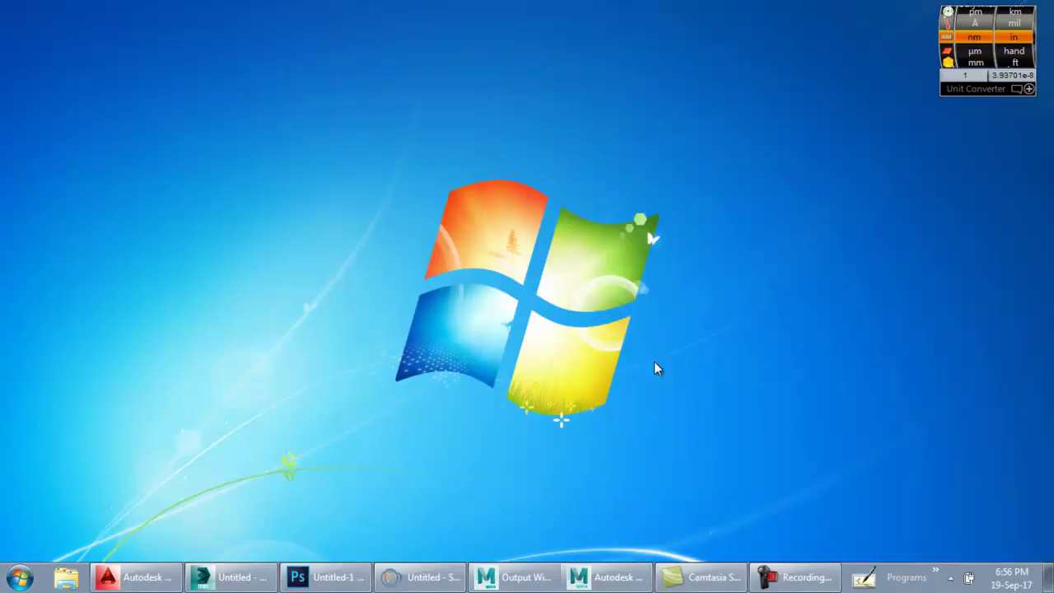